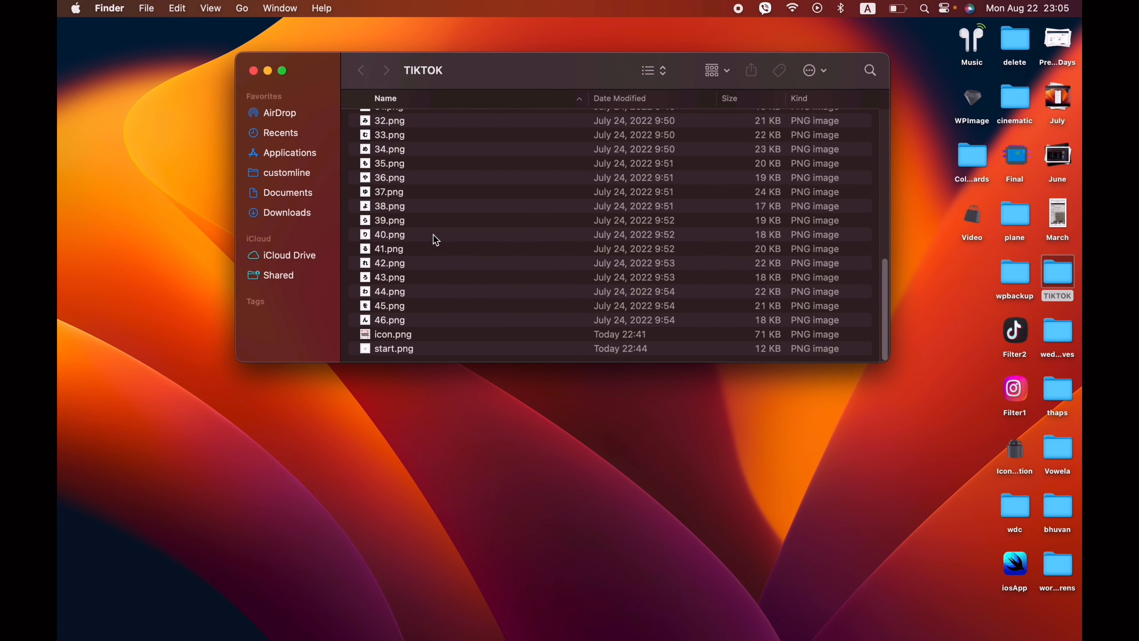
Step: Review the image files in the TIKTOK folder and preview icon.png and start.png
{"action": "scroll", "coordinate": [436, 240], "scroll_direction": "up", "scroll_amount": 10}
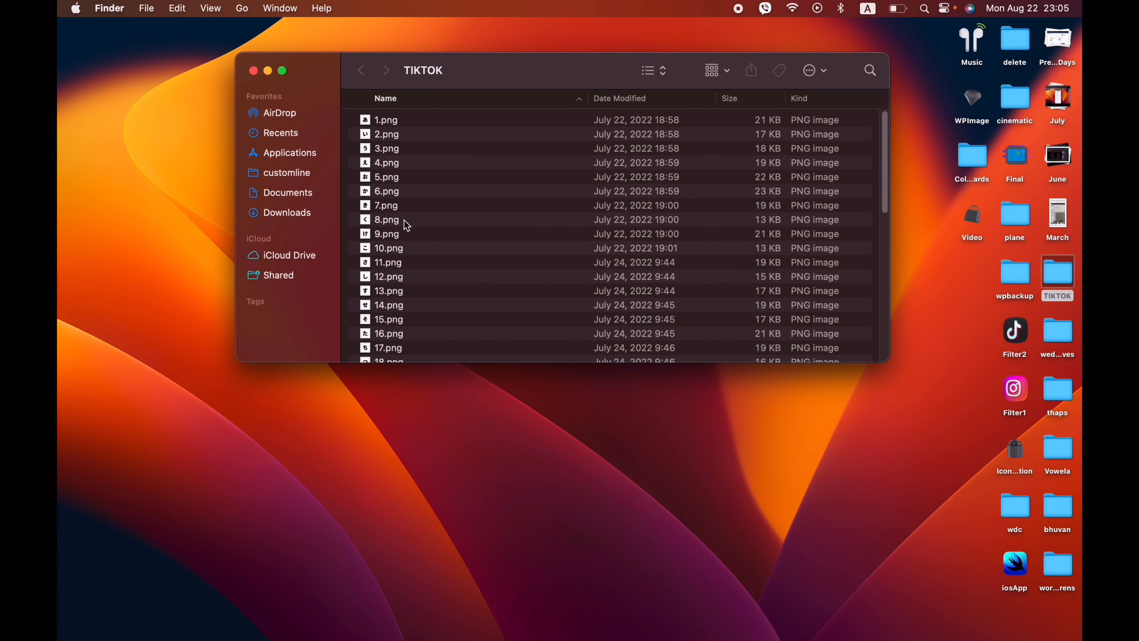
{"action": "scroll", "coordinate": [406, 225], "scroll_direction": "down", "scroll_amount": 10}
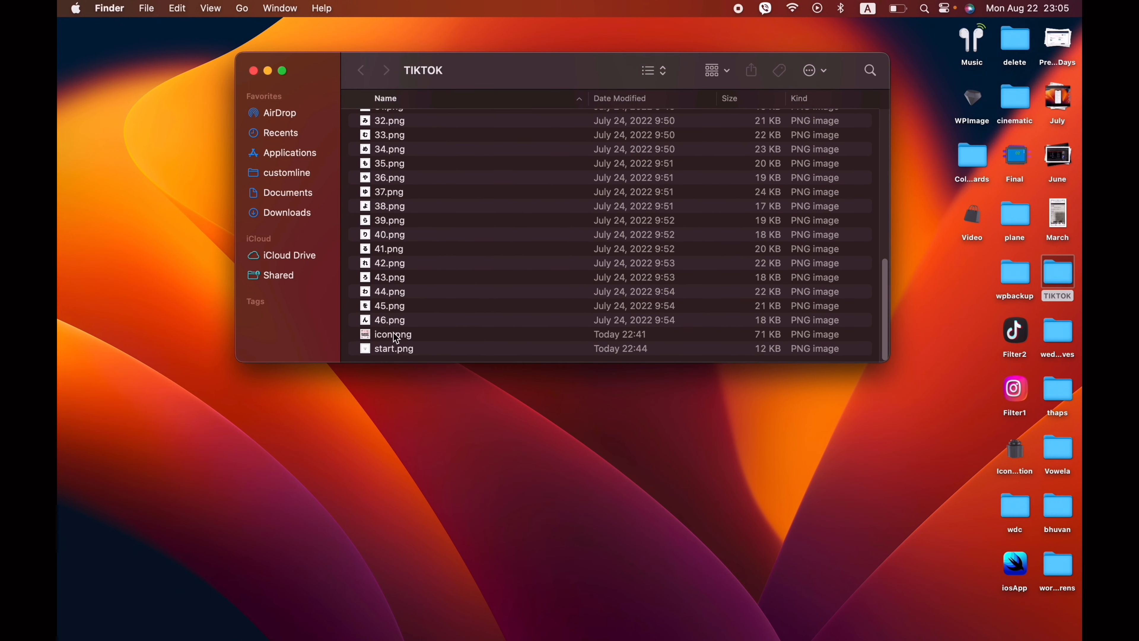
{"action": "double_click", "coordinate": [396, 339]}
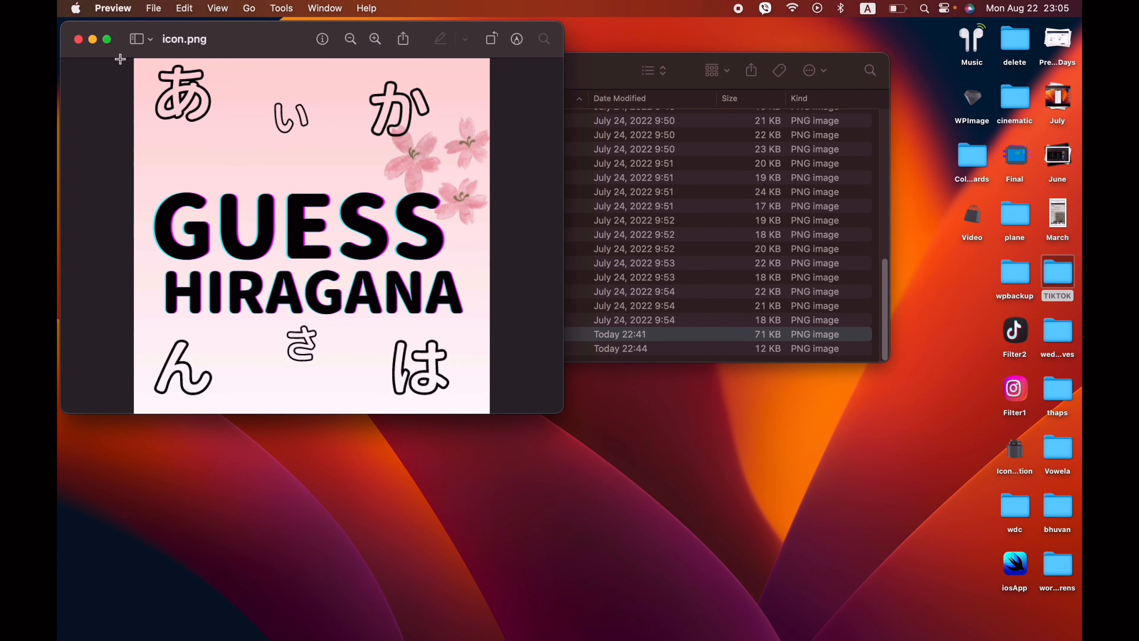
{"action": "left_click", "coordinate": [79, 40]}
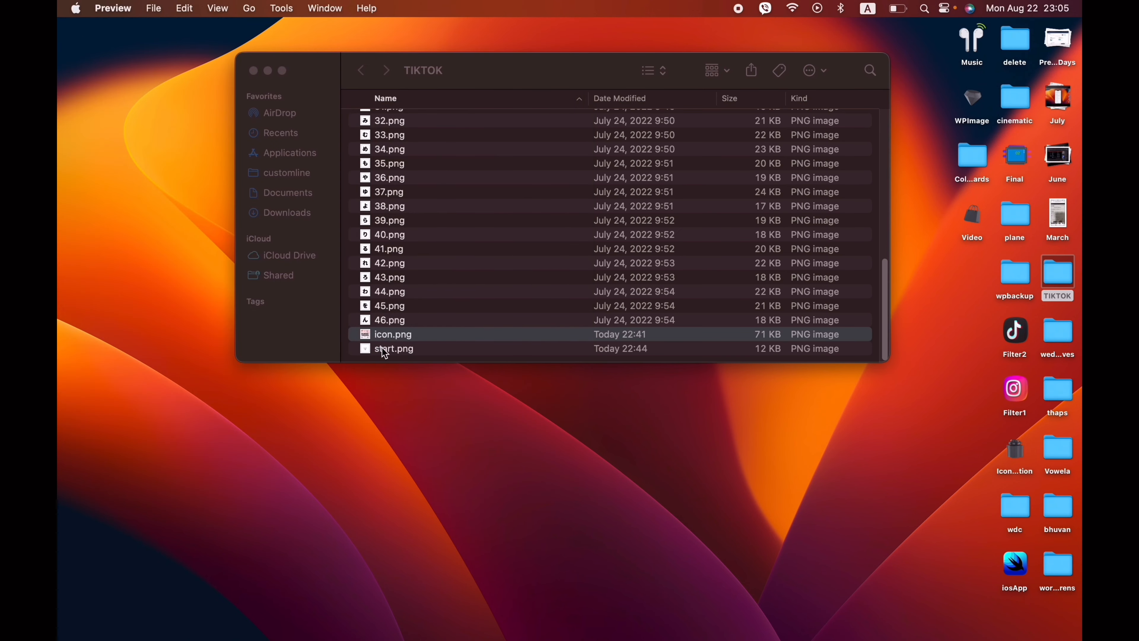
{"action": "double_click", "coordinate": [384, 350]}
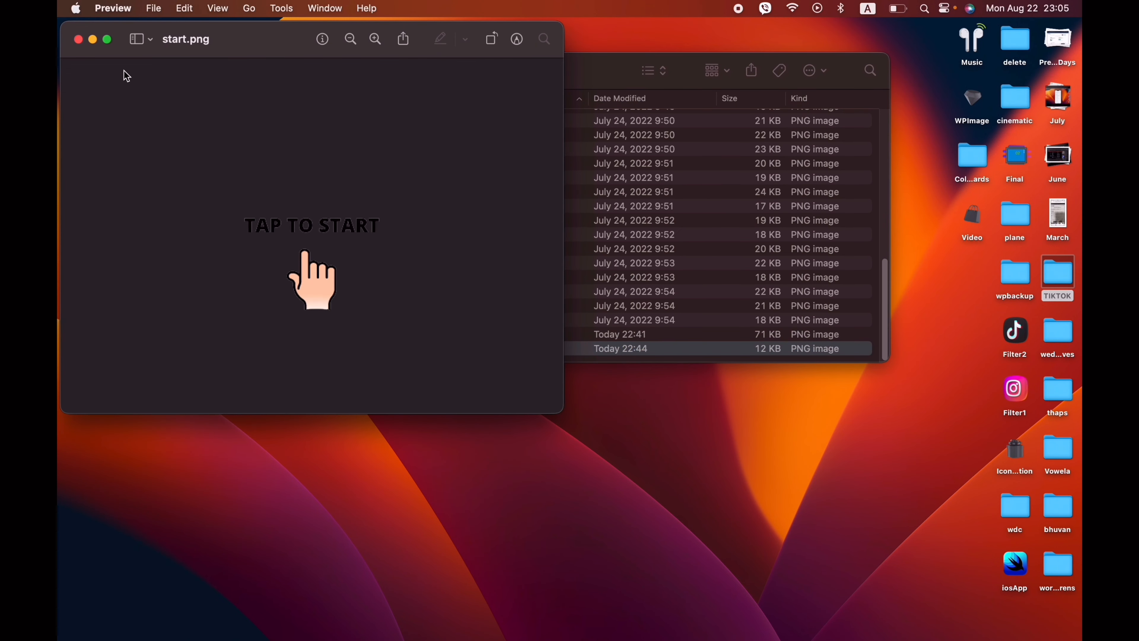
{"action": "left_click", "coordinate": [78, 39]}
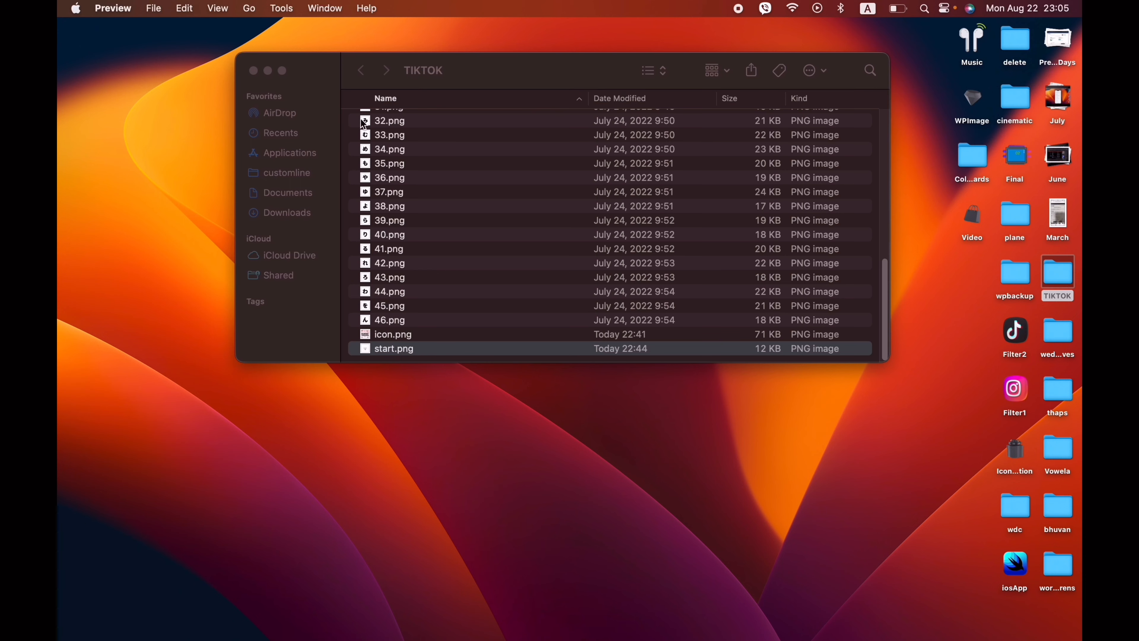
Step: Switch to Effect House and create a new project
{"action": "key", "text": "super+Tab"}
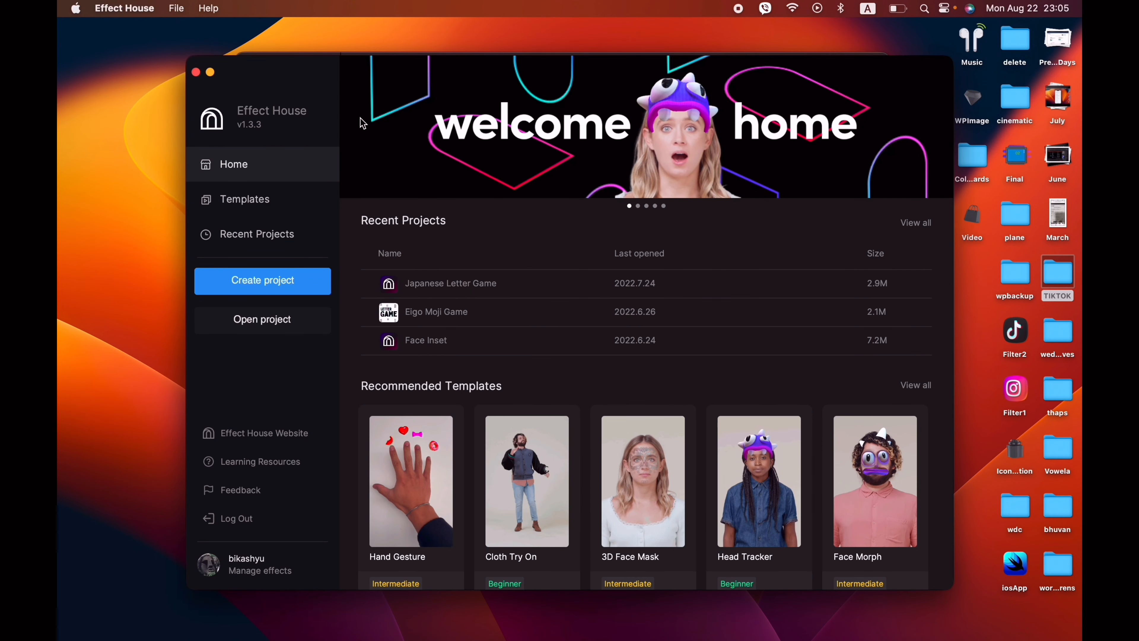
{"action": "left_click", "coordinate": [260, 282]}
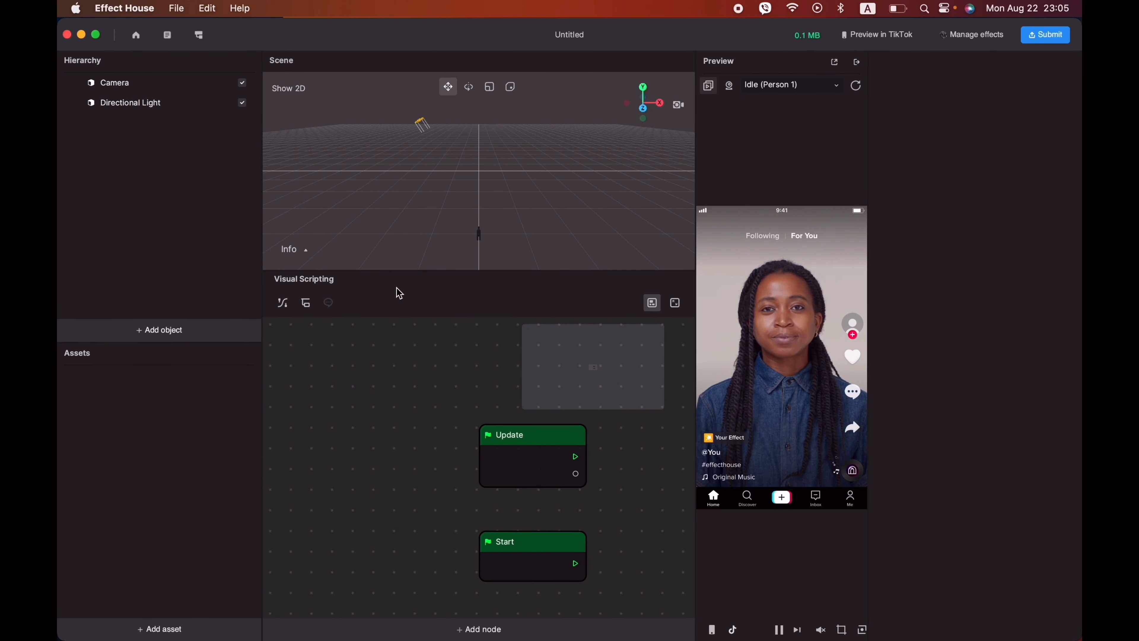
Step: Delete the default Update and Start nodes from the visual scripting graph and hide its minimap
{"action": "left_click_drag", "start_coordinate": [435, 395], "coordinate": [611, 592]}
{"action": "key", "text": "Delete"}
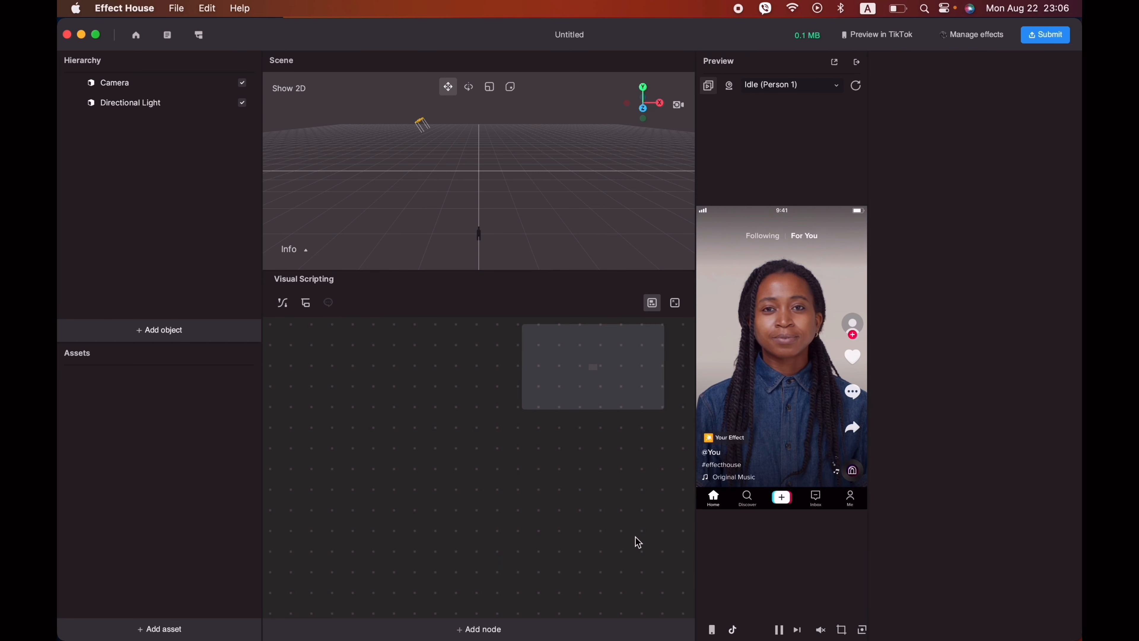
{"action": "left_click", "coordinate": [653, 303]}
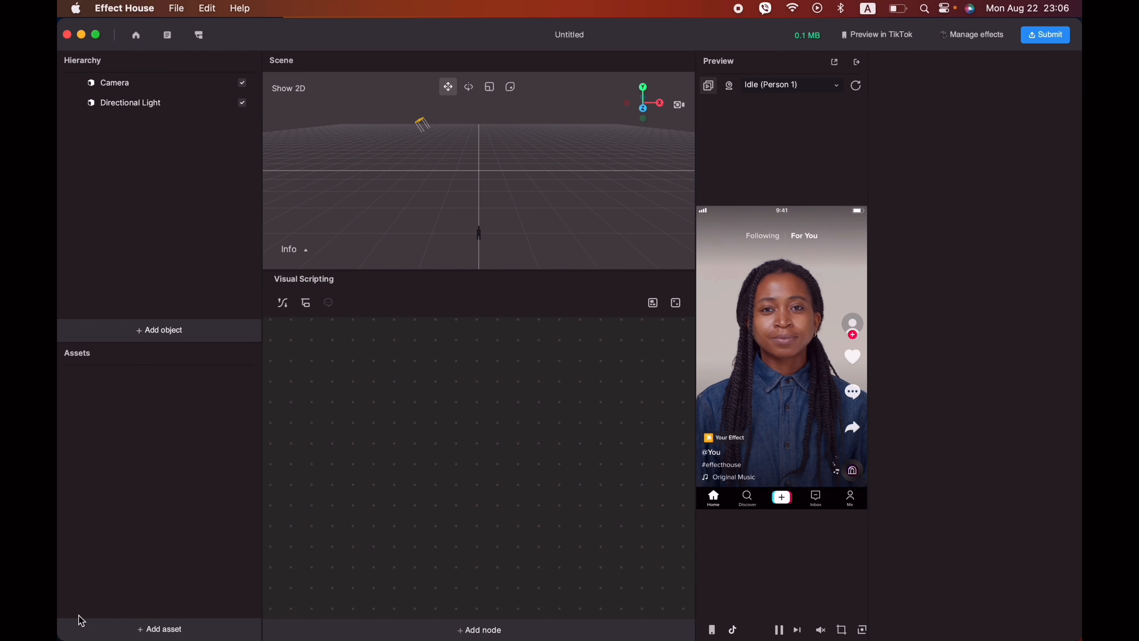
Step: Import start.png from the TIKTOK folder into the project assets
{"action": "left_click", "coordinate": [119, 636]}
{"action": "mouse_move", "coordinate": [267, 505]}
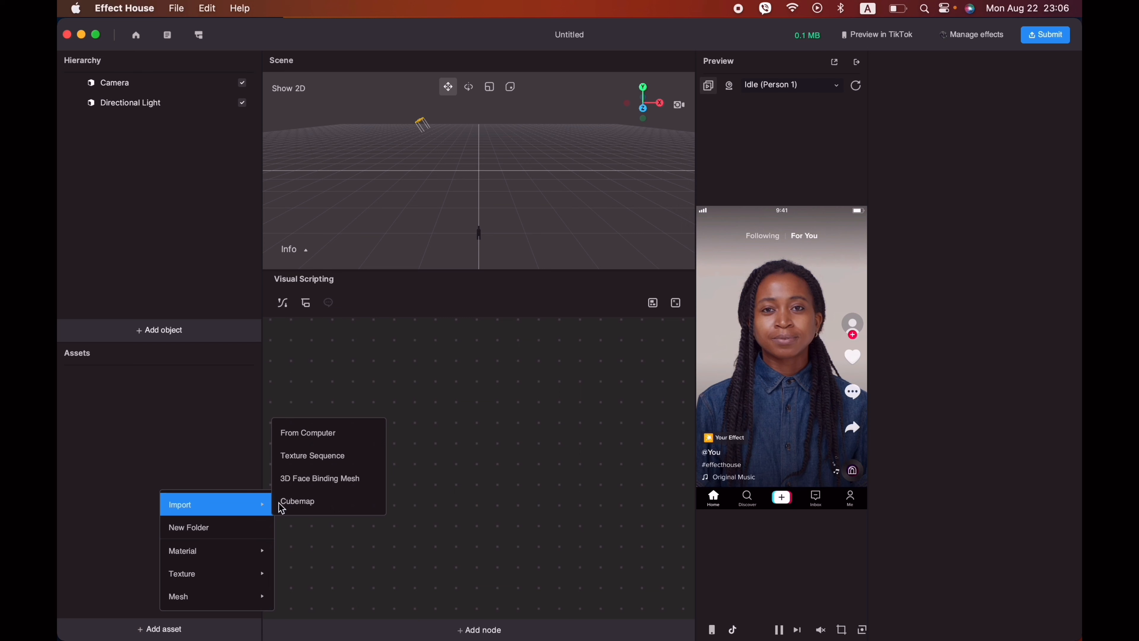
{"action": "left_click", "coordinate": [326, 438]}
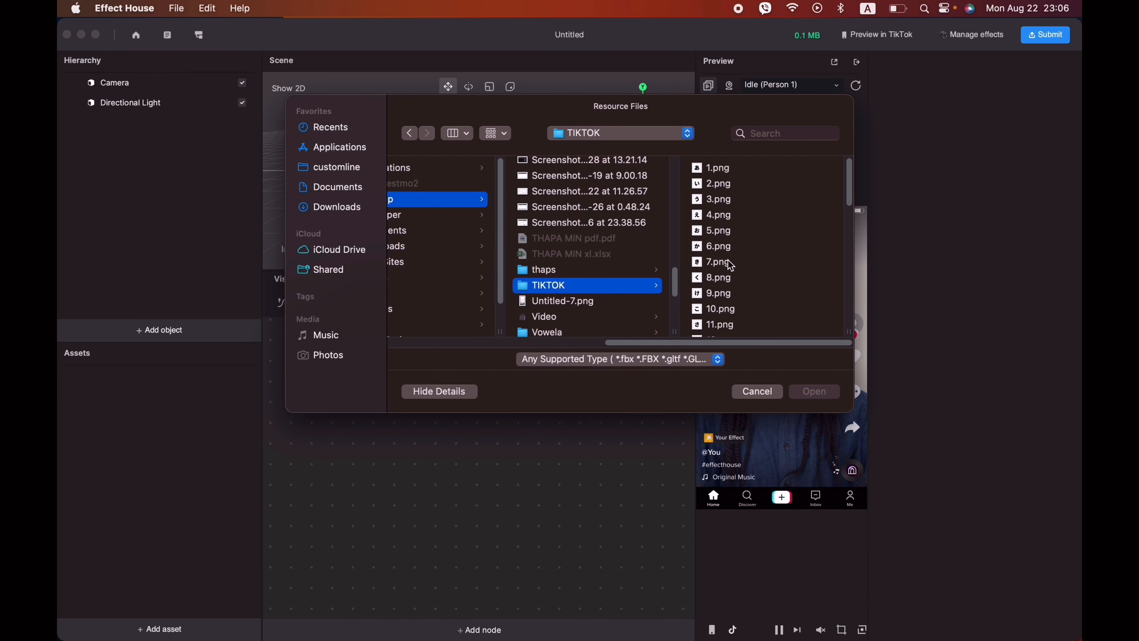
{"action": "scroll", "coordinate": [731, 266], "scroll_direction": "down", "scroll_amount": 15}
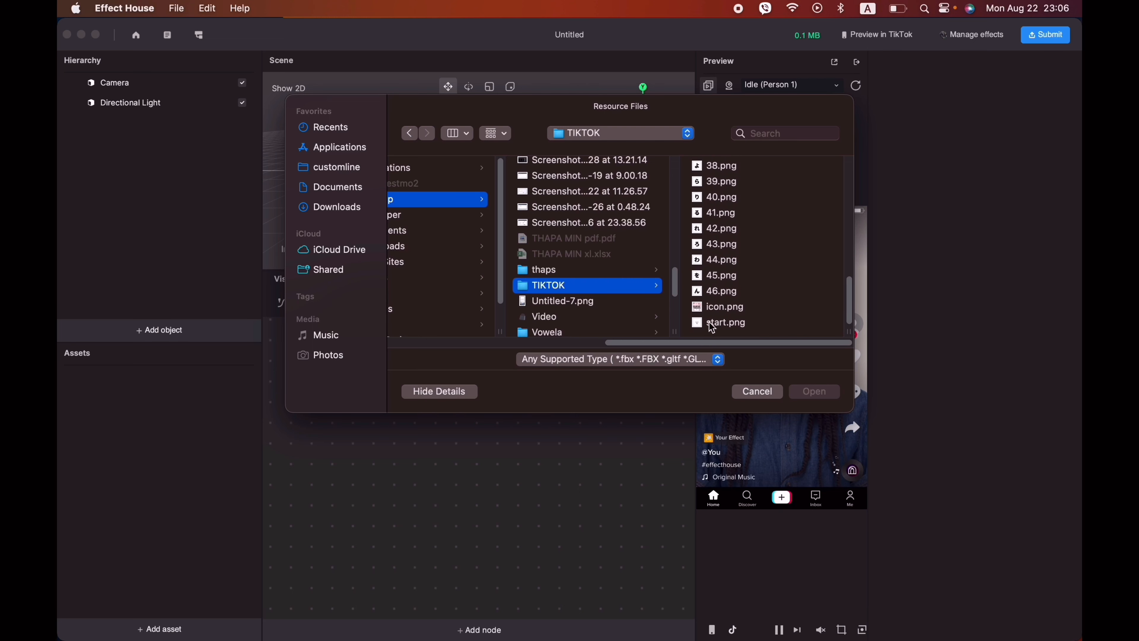
{"action": "left_click", "coordinate": [718, 322]}
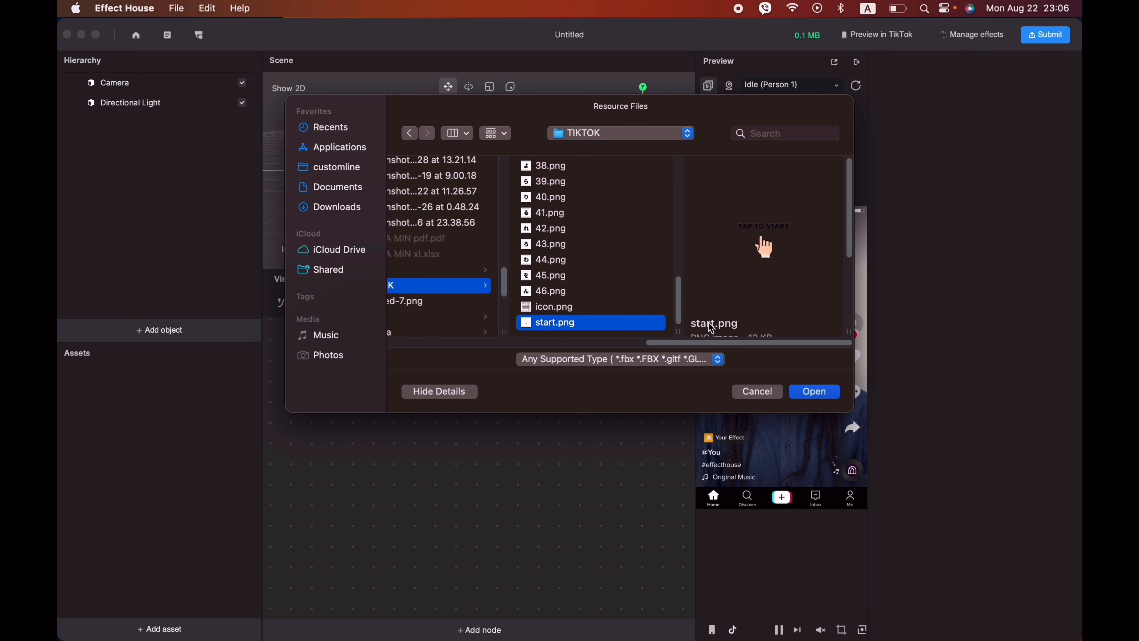
{"action": "left_click", "coordinate": [813, 393]}
Step: Rename the imported start texture as Start
{"action": "left_click", "coordinate": [124, 402]}
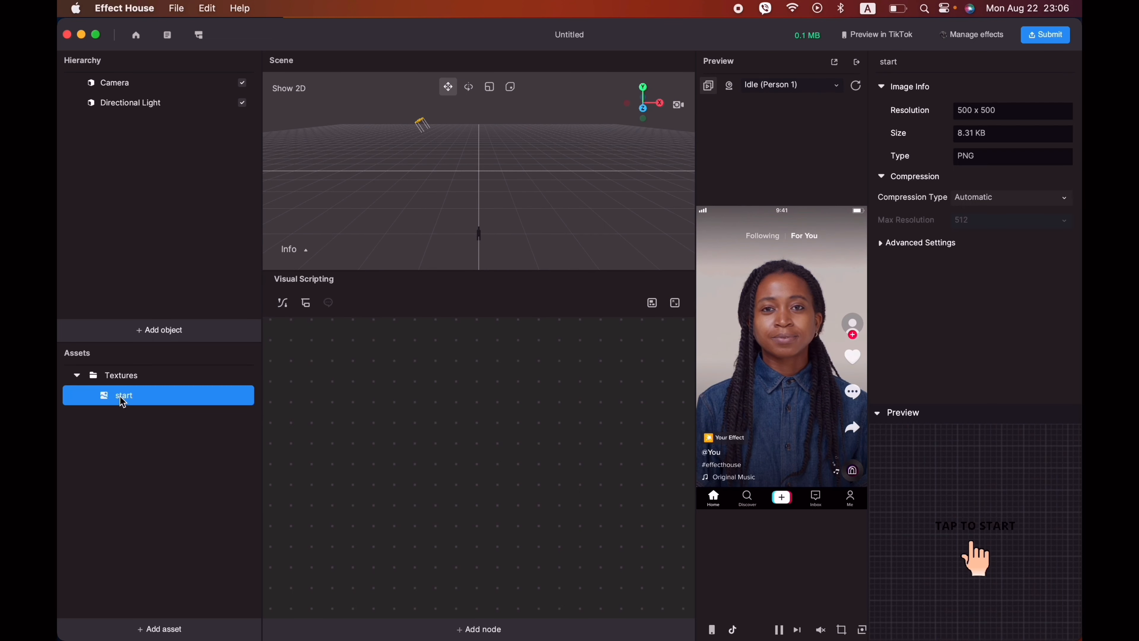
{"action": "right_click", "coordinate": [154, 401]}
{"action": "left_click", "coordinate": [175, 413]}
{"action": "left_click", "coordinate": [172, 405]}
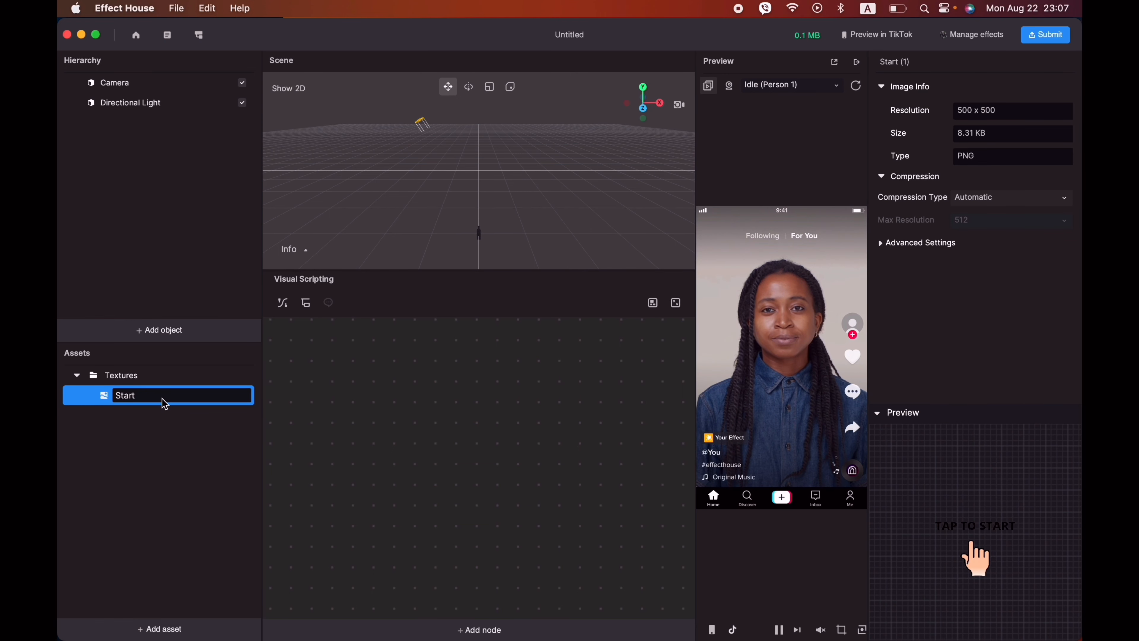
{"action": "left_click", "coordinate": [160, 436]}
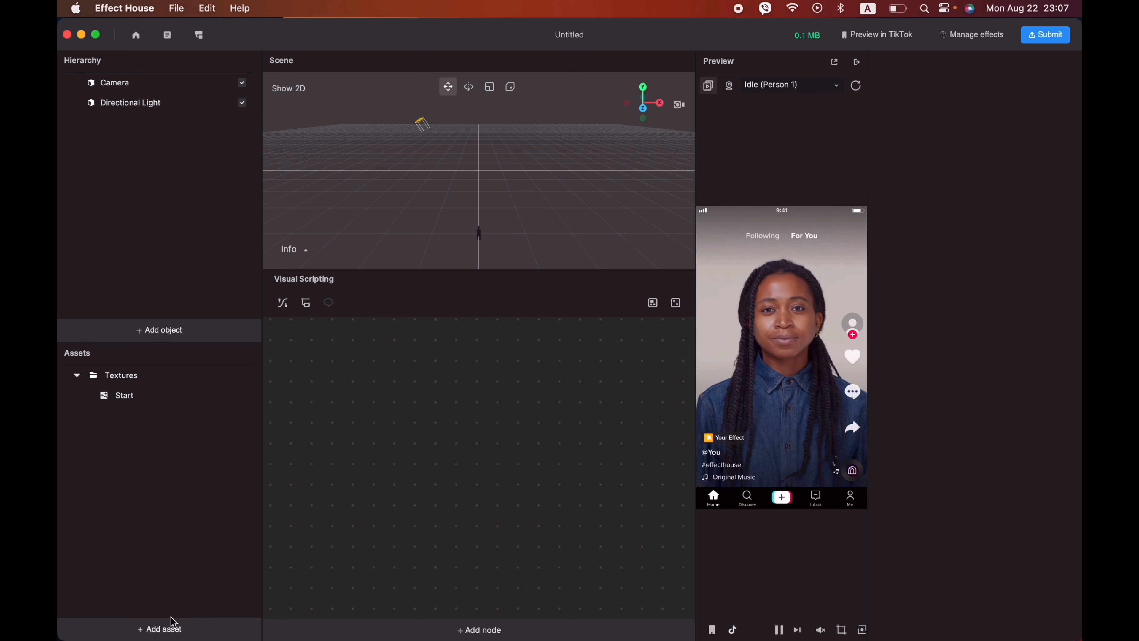
Step: Import 1.png through 46.png from the TIKTOK folder as a texture sequence
{"action": "left_click", "coordinate": [155, 627]}
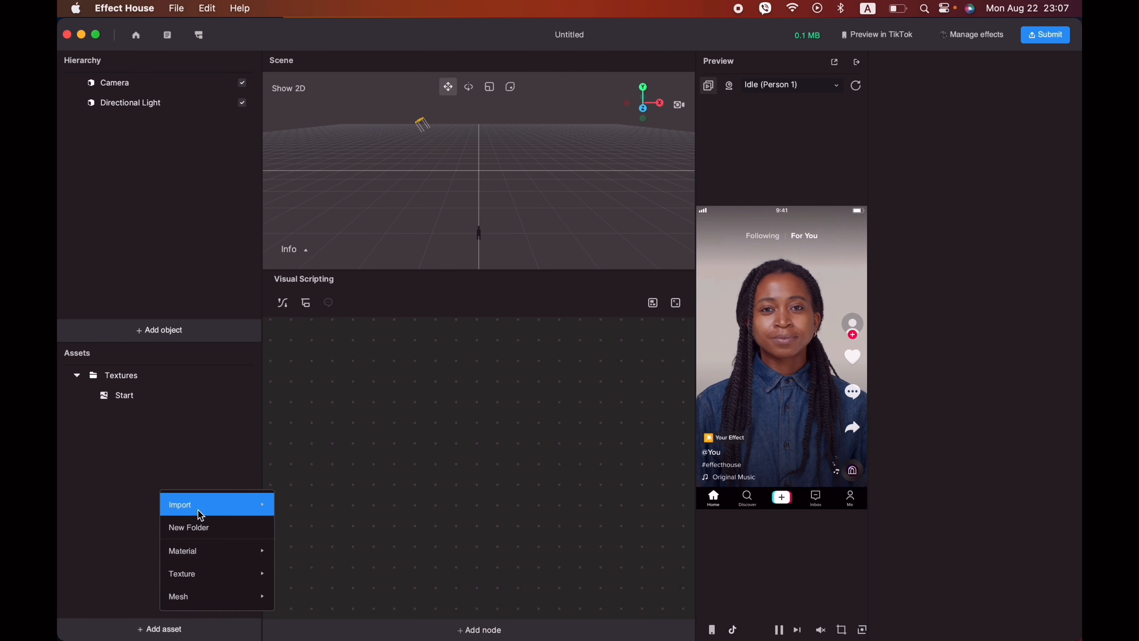
{"action": "mouse_move", "coordinate": [202, 513]}
{"action": "left_click", "coordinate": [315, 456]}
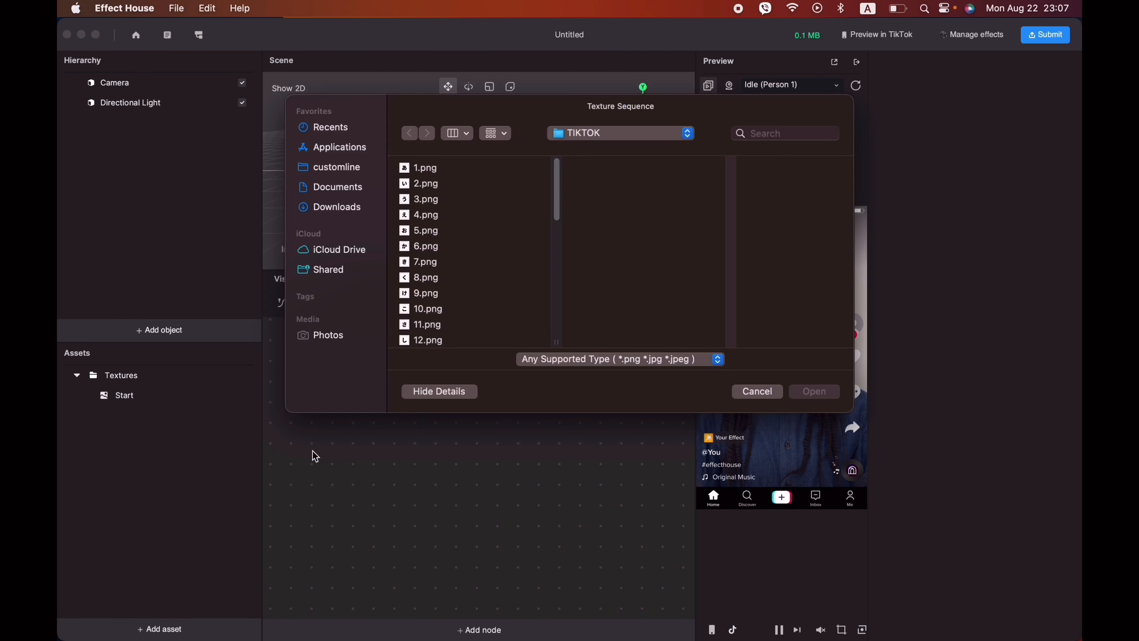
{"action": "left_click", "coordinate": [432, 171]}
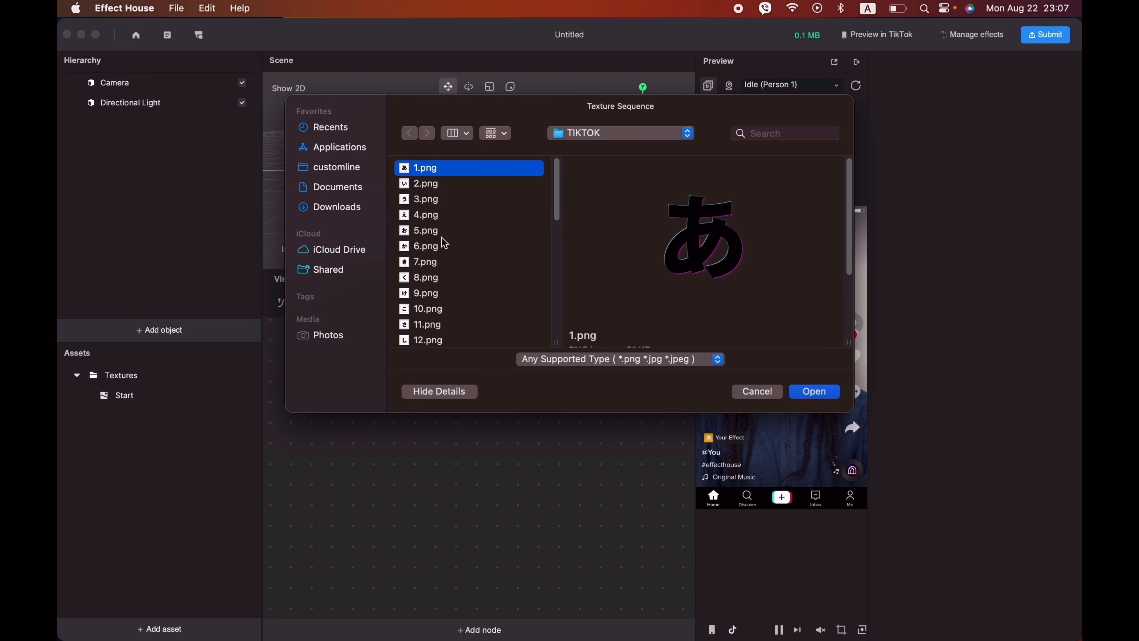
{"action": "scroll", "coordinate": [447, 249], "scroll_direction": "down", "scroll_amount": 12}
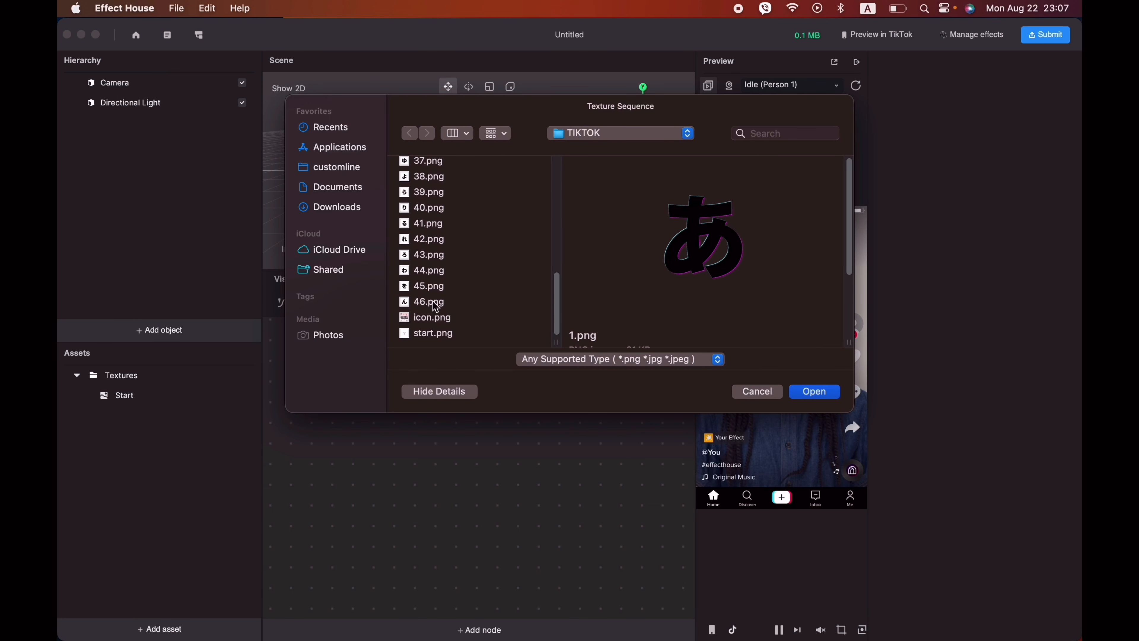
{"action": "left_click", "coordinate": [432, 301], "text": "shift"}
{"action": "key", "text": "Return"}
Step: Rename the imported texture sequence as Result
{"action": "left_click", "coordinate": [139, 418]}
{"action": "right_click", "coordinate": [141, 421]}
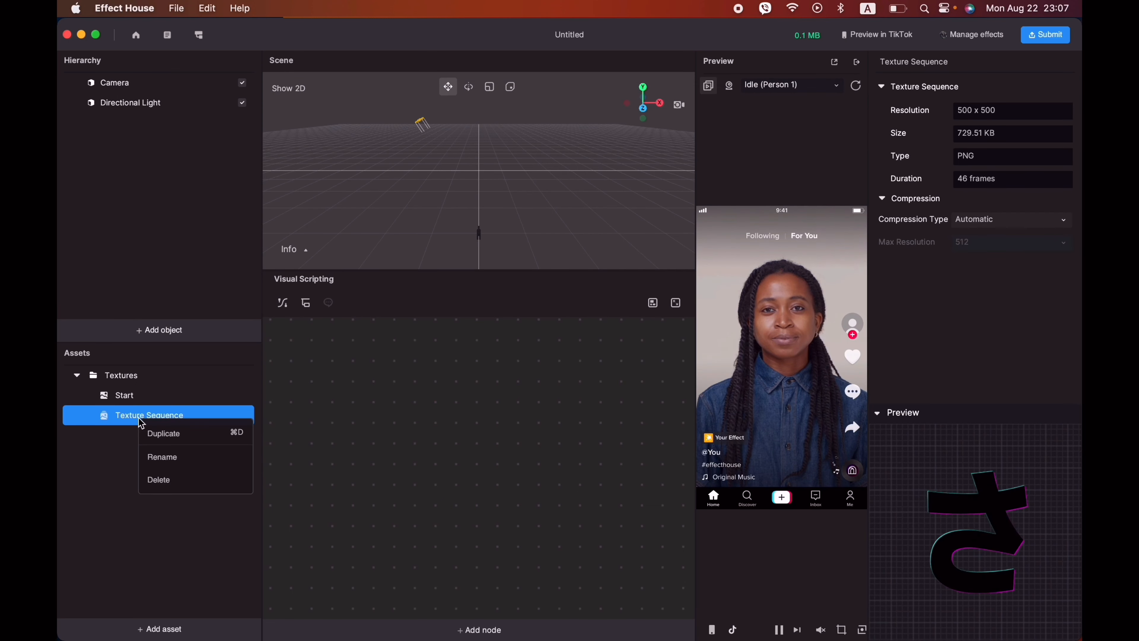
{"action": "left_click", "coordinate": [162, 456]}
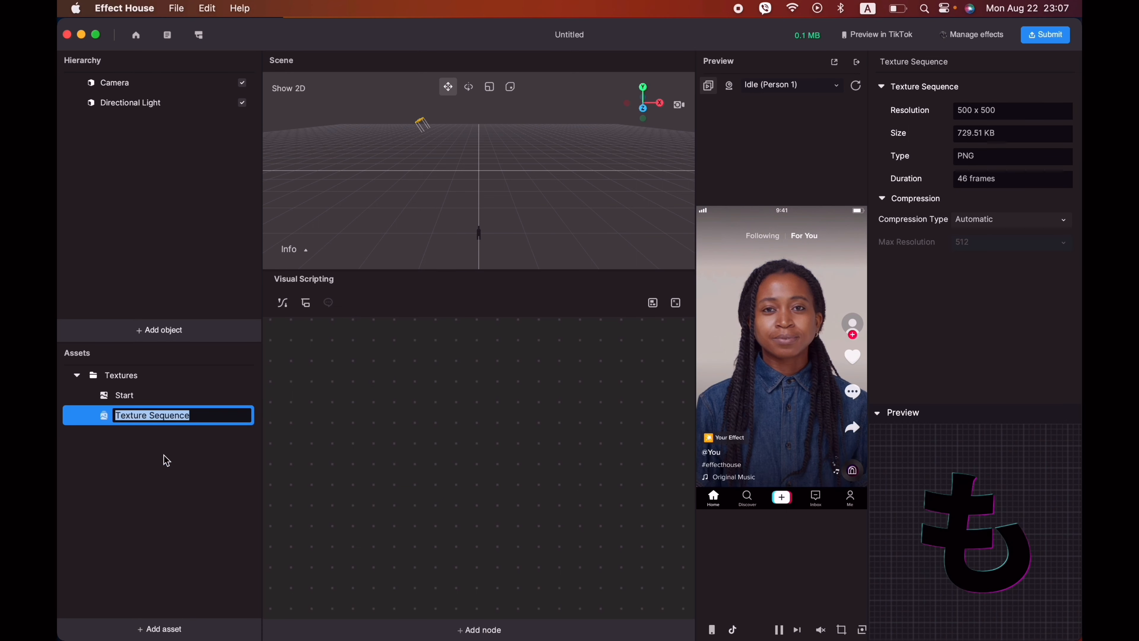
{"action": "type", "text": "Resul"}
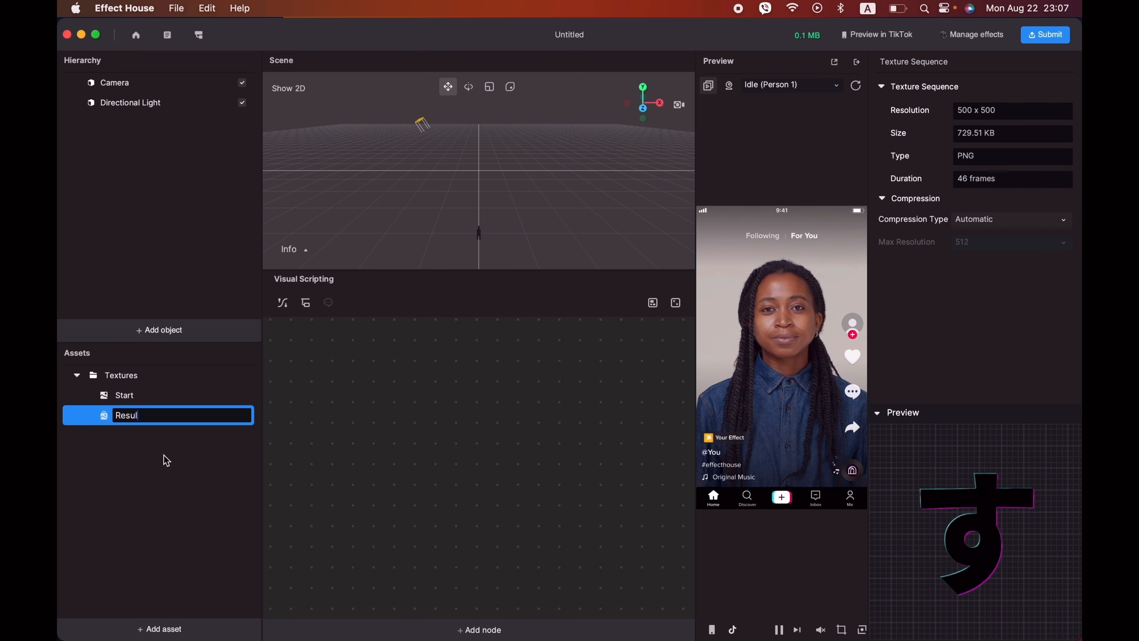
{"action": "type", "text": "t"}
{"action": "key", "text": "Return"}
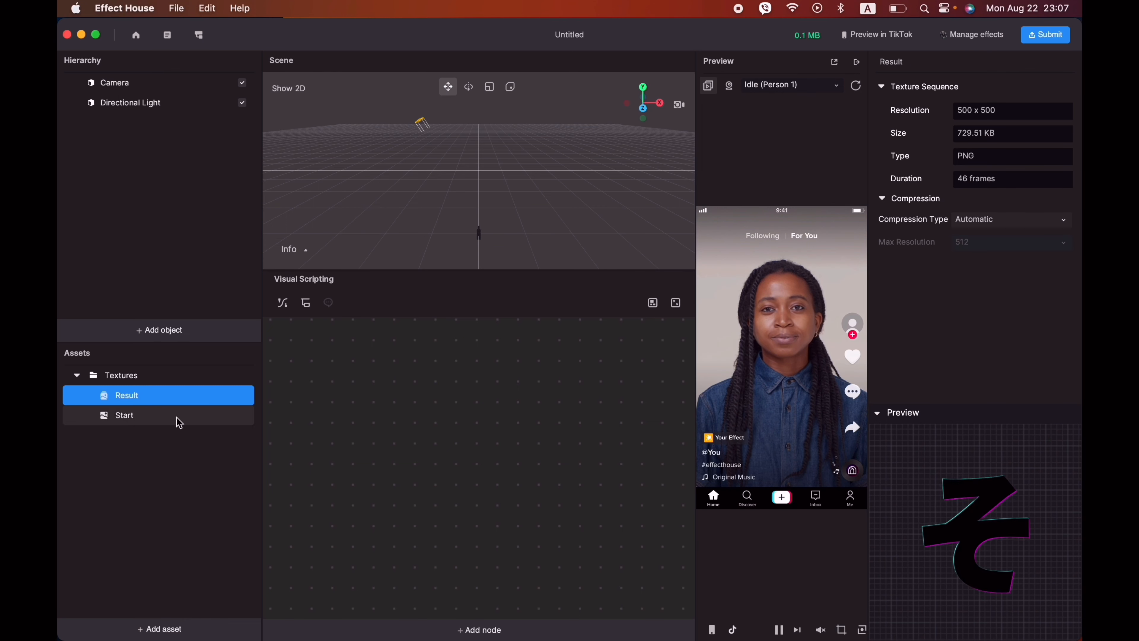
{"action": "left_click", "coordinate": [133, 422]}
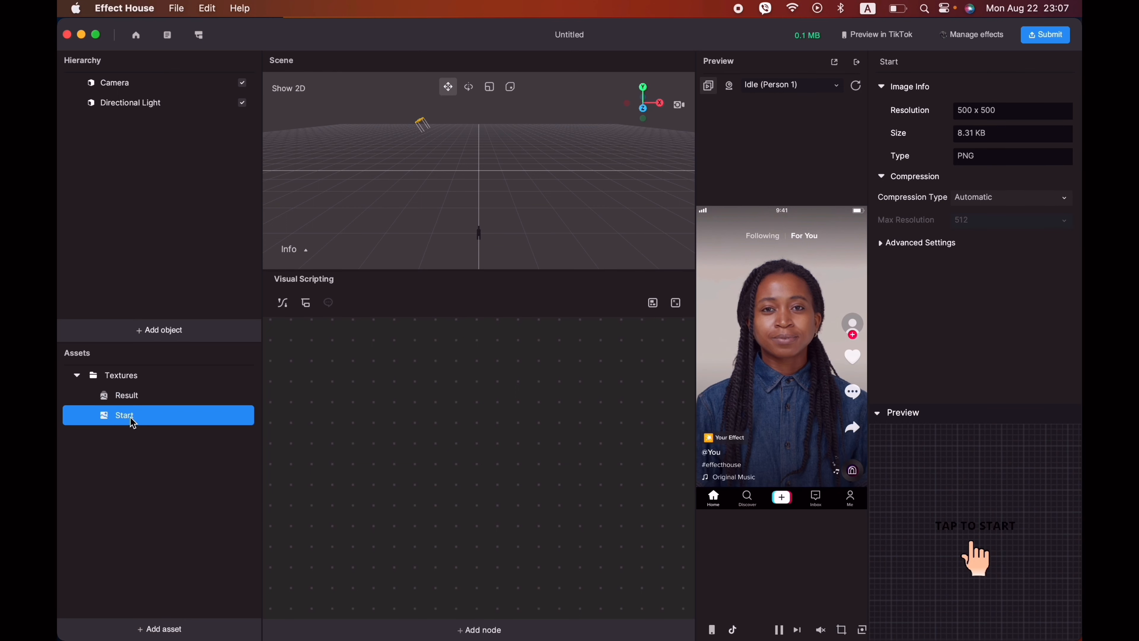
Step: Add an AR Head Tracker object to the scene hierarchy
{"action": "left_click", "coordinate": [150, 338]}
{"action": "mouse_move", "coordinate": [209, 214]}
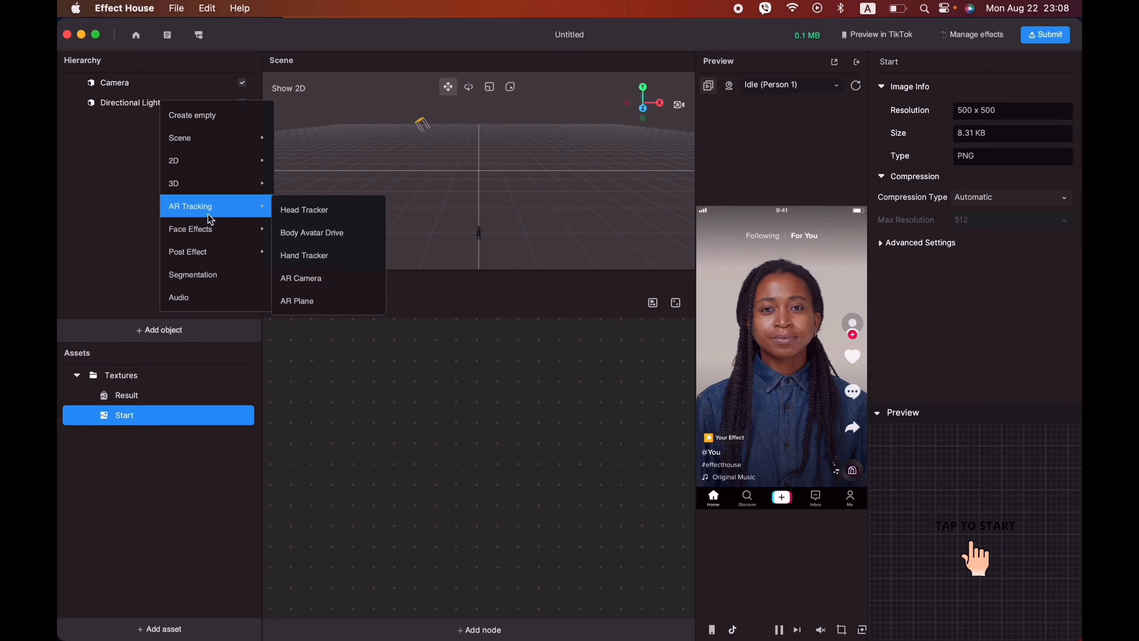
{"action": "left_click", "coordinate": [297, 211]}
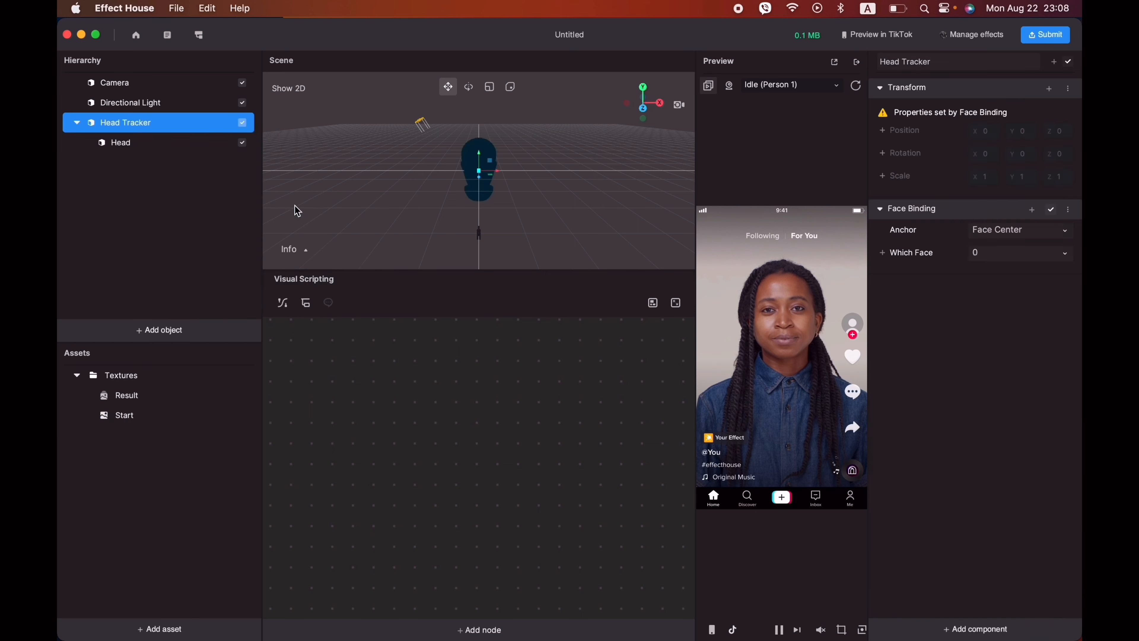
Step: Add a 2D Image object to the scene
{"action": "left_click", "coordinate": [183, 330]}
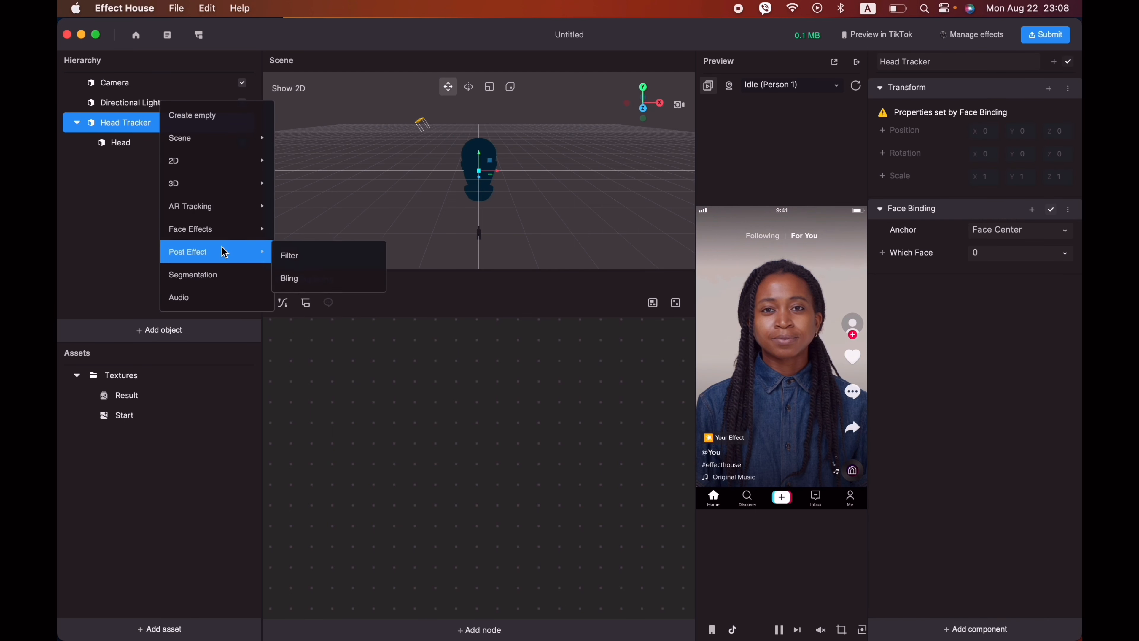
{"action": "mouse_move", "coordinate": [241, 214]}
{"action": "mouse_move", "coordinate": [249, 164]}
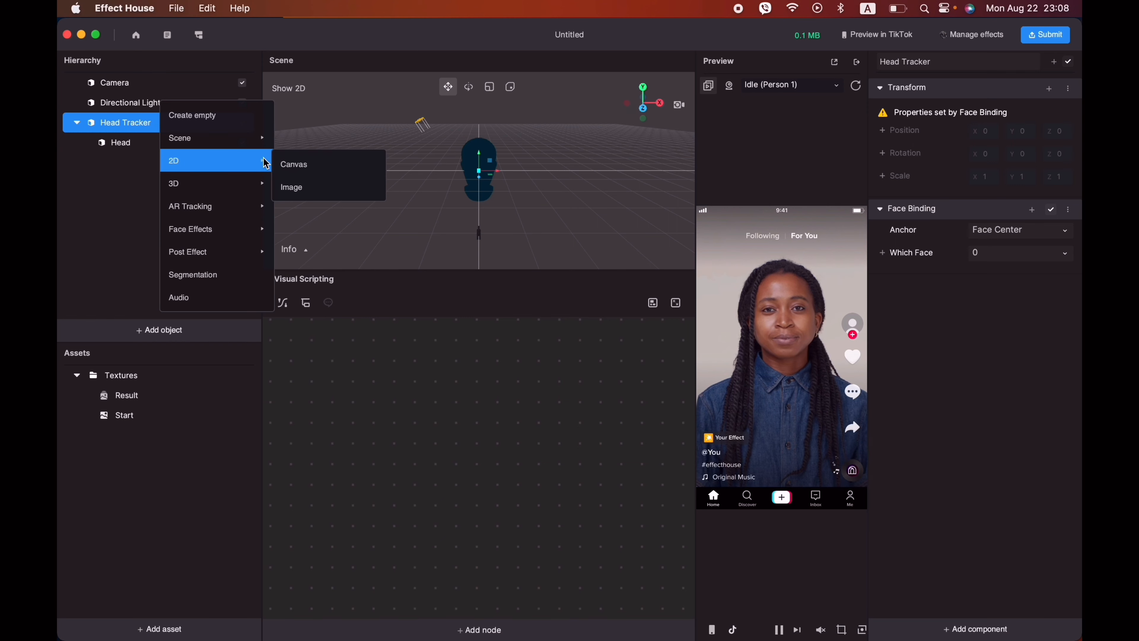
{"action": "left_click", "coordinate": [292, 186]}
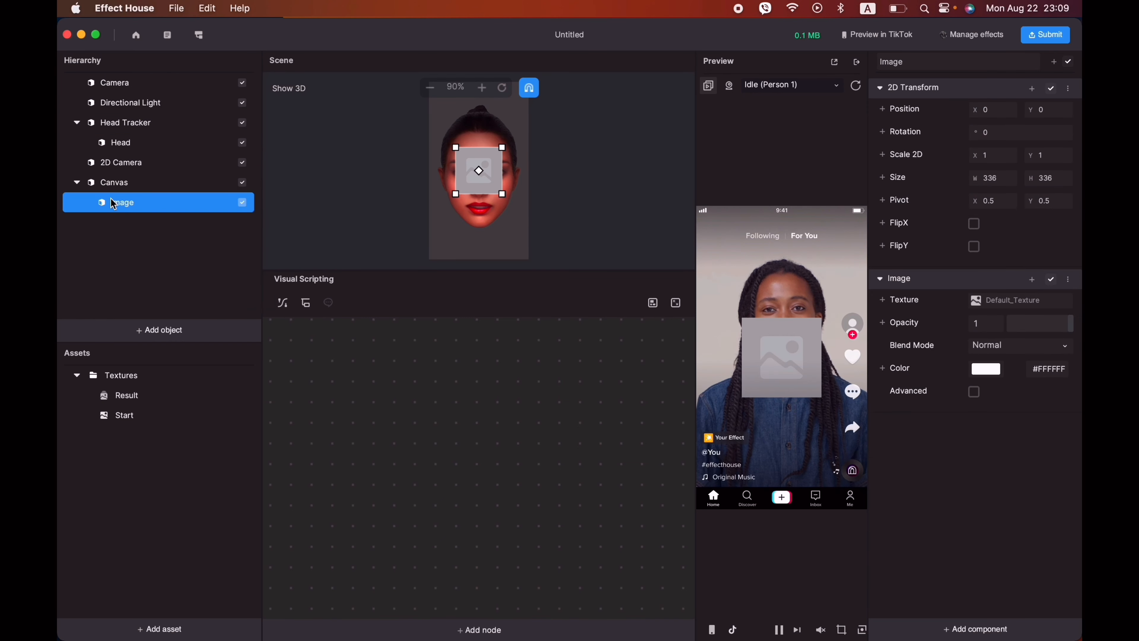
Step: Move the 2D Camera above the Head Tracker in the hierarchy and nest the Canvas with its Image inside the Head Tracker
{"action": "left_click", "coordinate": [124, 161]}
{"action": "left_click_drag", "start_coordinate": [125, 161], "coordinate": [127, 120]}
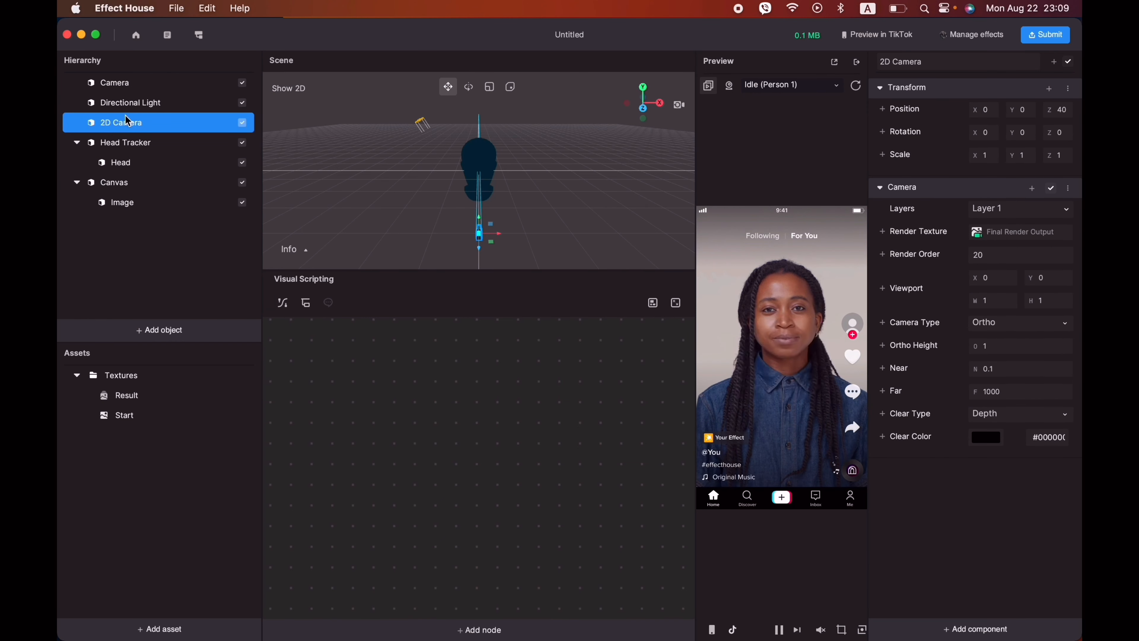
{"action": "left_click_drag", "start_coordinate": [115, 182], "coordinate": [120, 176]}
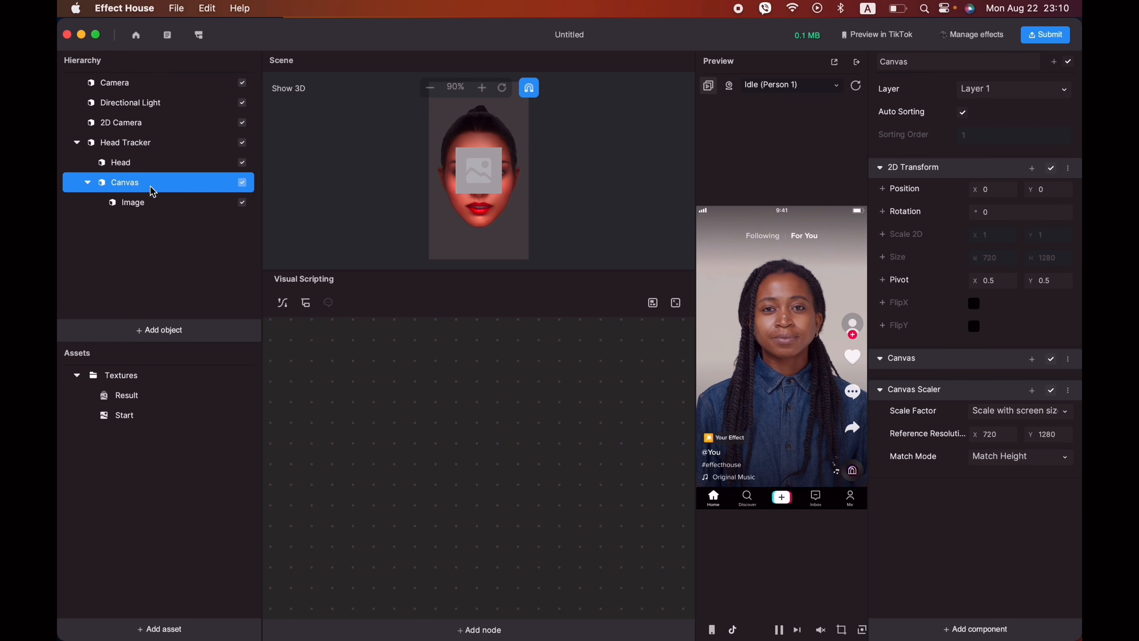
Step: Assign the Start texture to the Image object under the Canvas
{"action": "left_click", "coordinate": [140, 203]}
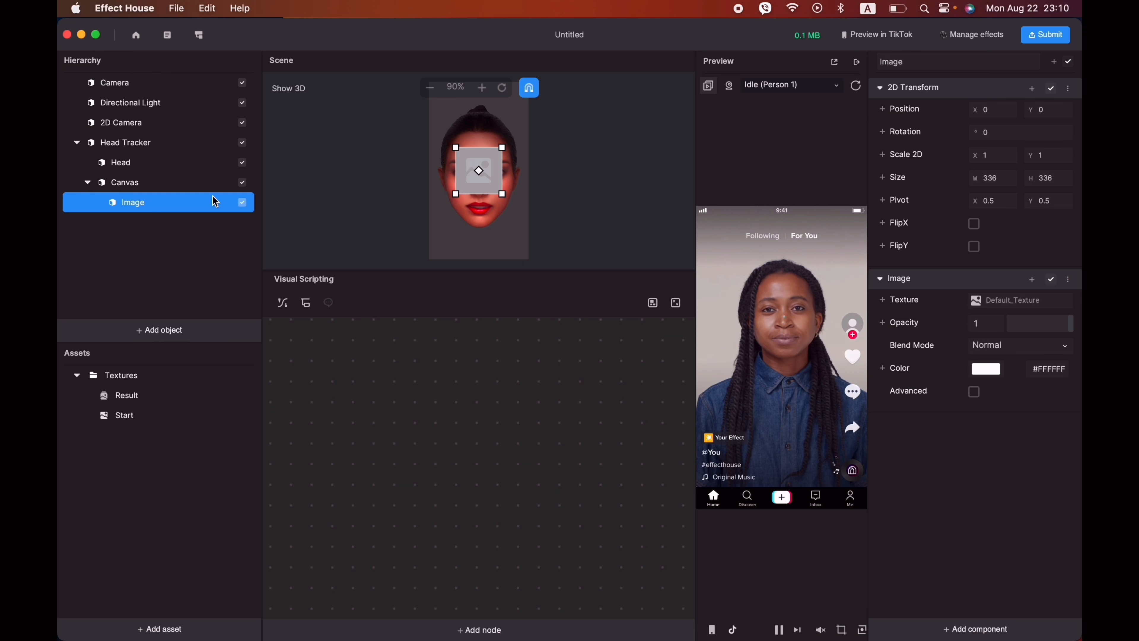
{"action": "left_click", "coordinate": [1014, 301]}
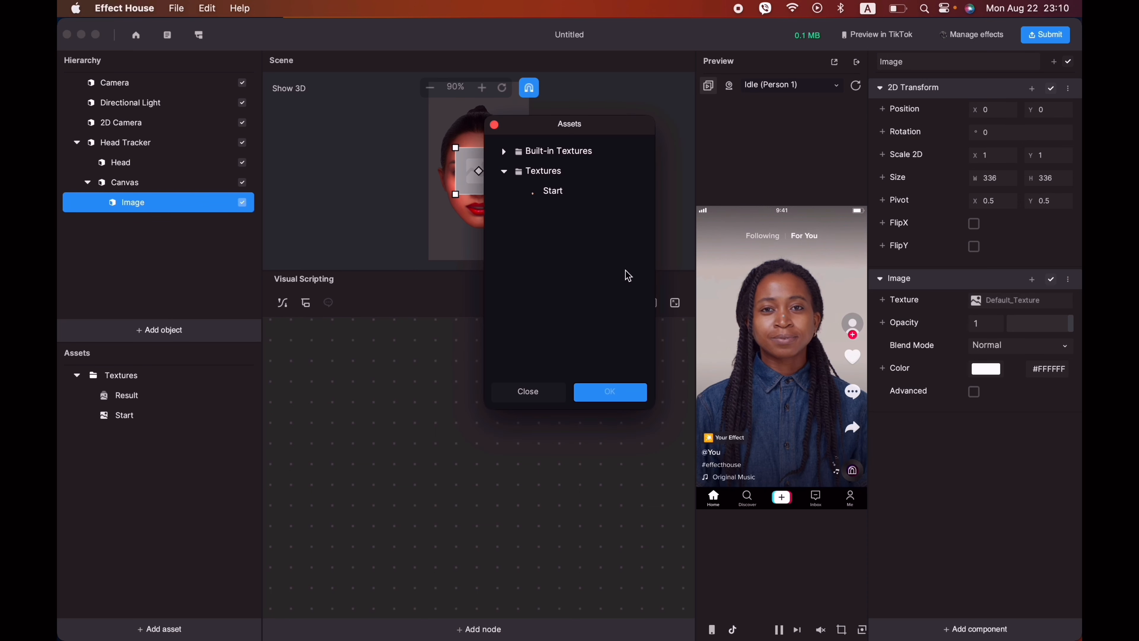
{"action": "left_click", "coordinate": [566, 193]}
{"action": "left_click", "coordinate": [629, 395]}
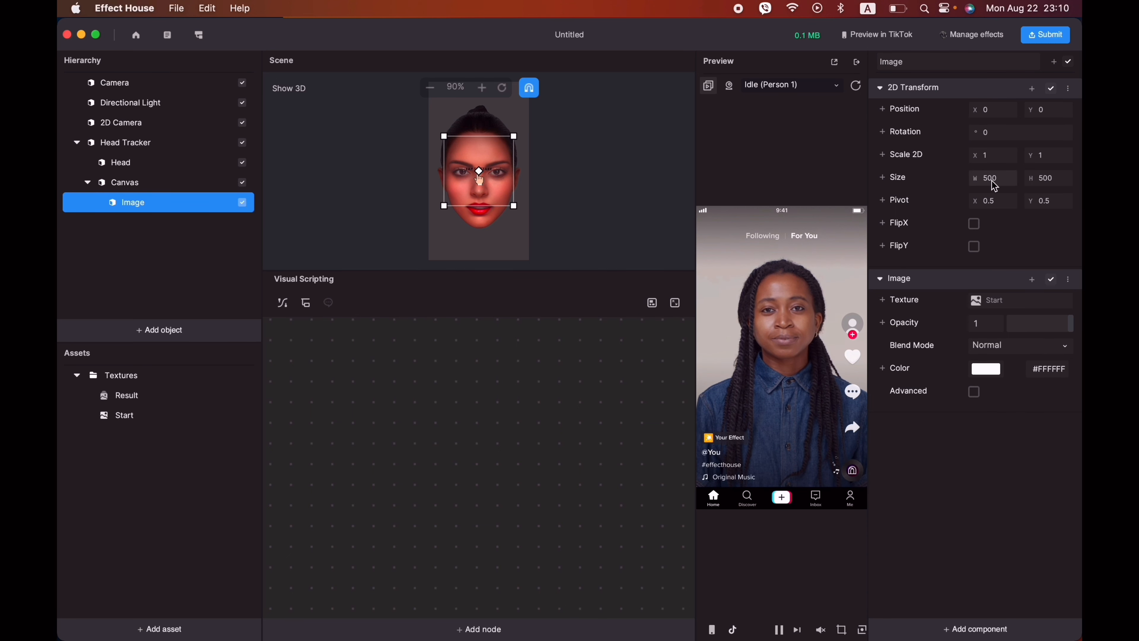
Step: Set the Image's 2D scale to 20 on both X and Y
{"action": "double_click", "coordinate": [995, 157]}
{"action": "type", "text": "20"}
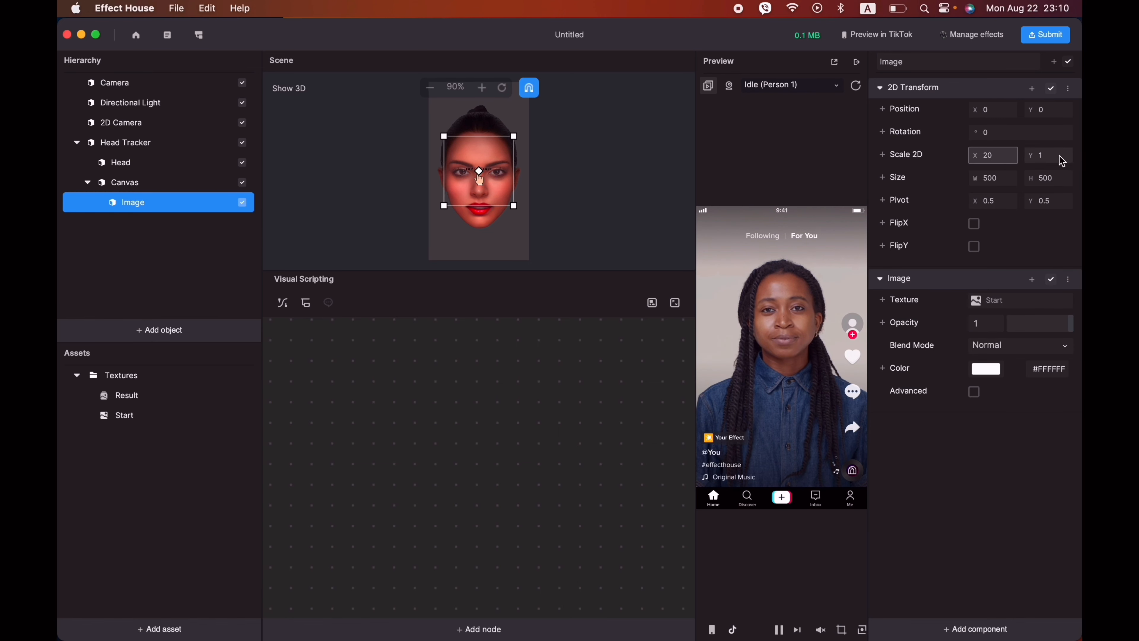
{"action": "double_click", "coordinate": [1048, 156]}
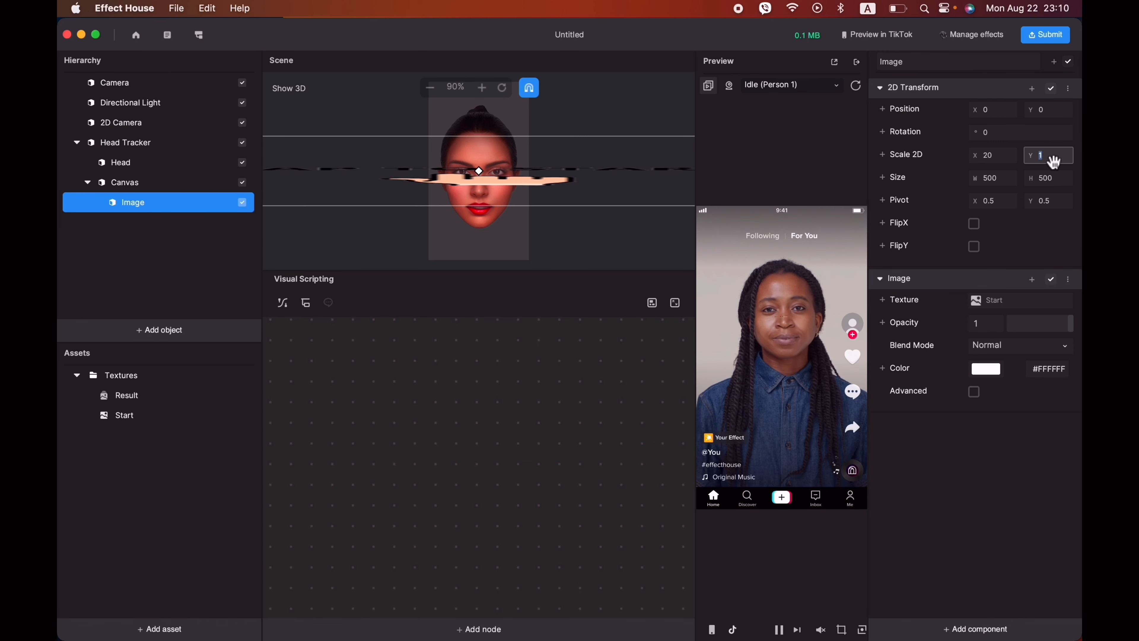
{"action": "key", "text": "Return"}
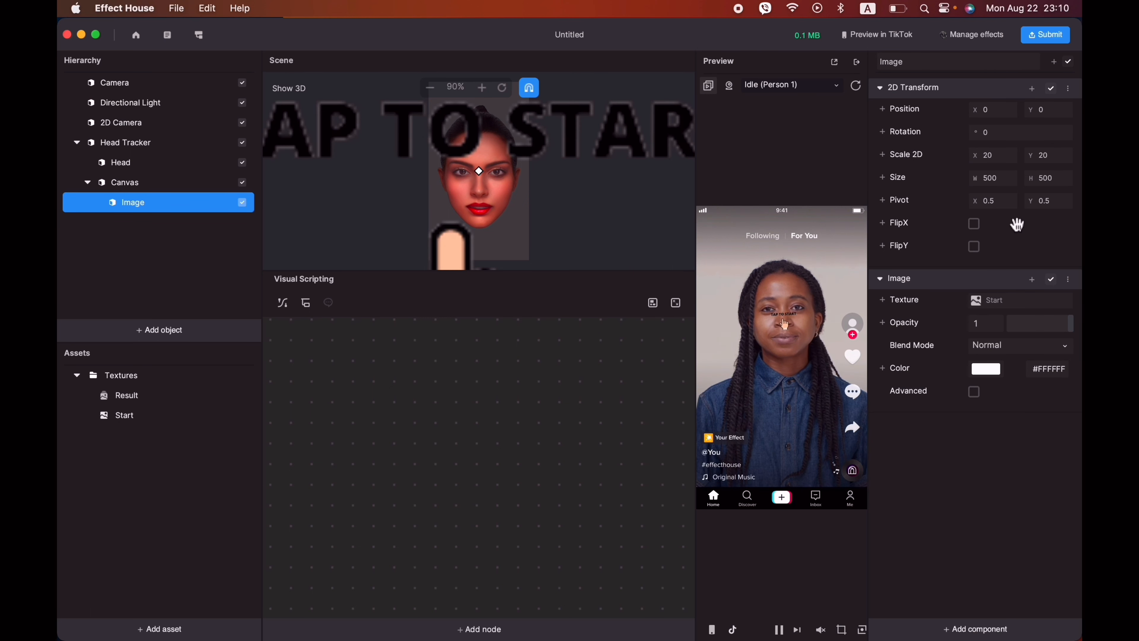
Step: Set the Image's pivot Y to -0.6 to raise it above the head
{"action": "left_click", "coordinate": [1063, 204]}
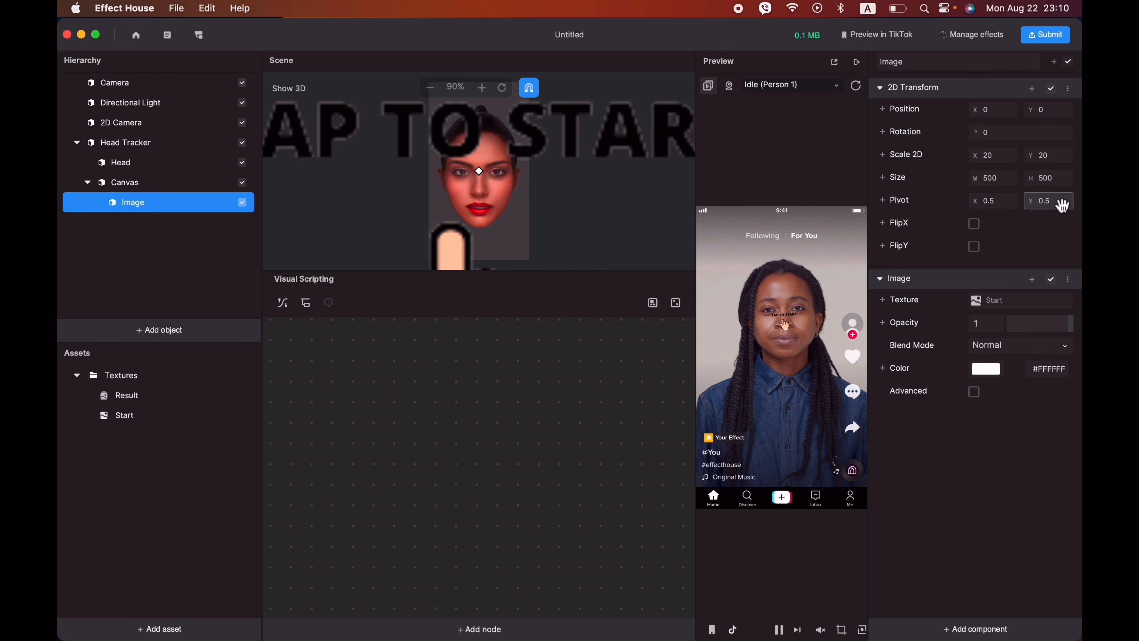
{"action": "type", "text": "-0.6"}
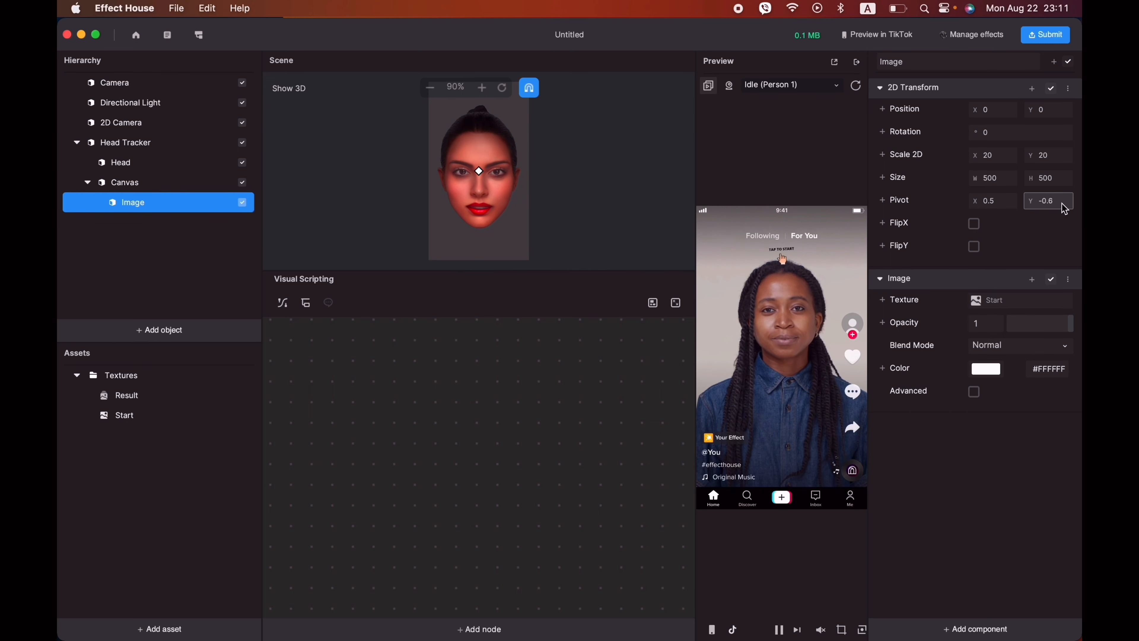
{"action": "left_click", "coordinate": [1007, 207]}
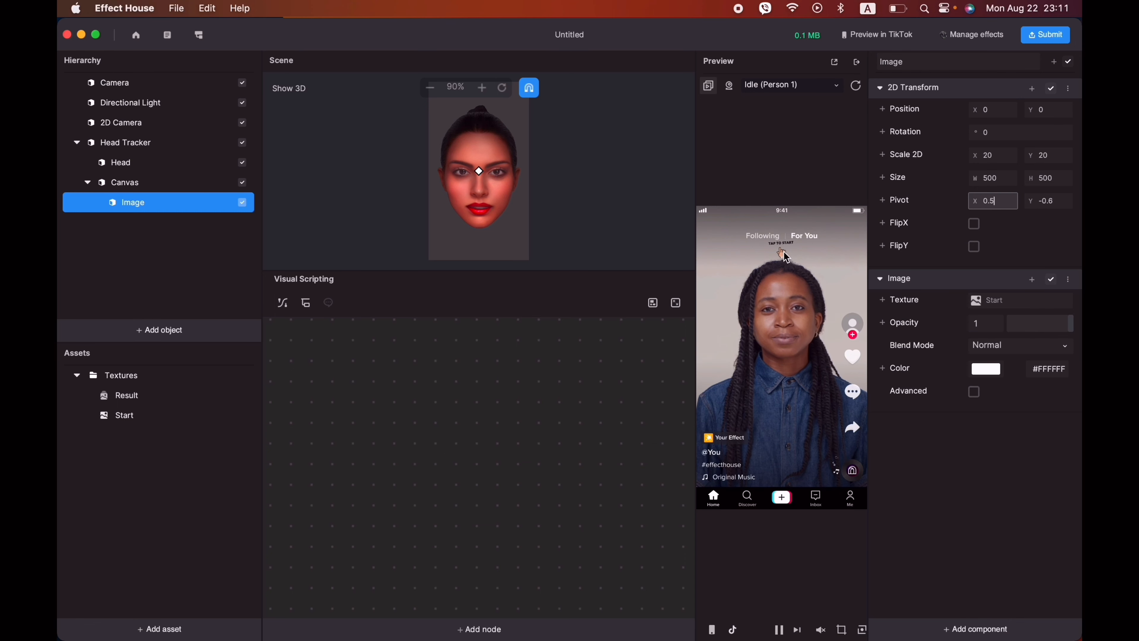
Step: Duplicate the Image object inside the Canvas
{"action": "left_click", "coordinate": [158, 273]}
{"action": "left_click", "coordinate": [141, 209]}
{"action": "right_click", "coordinate": [142, 209]}
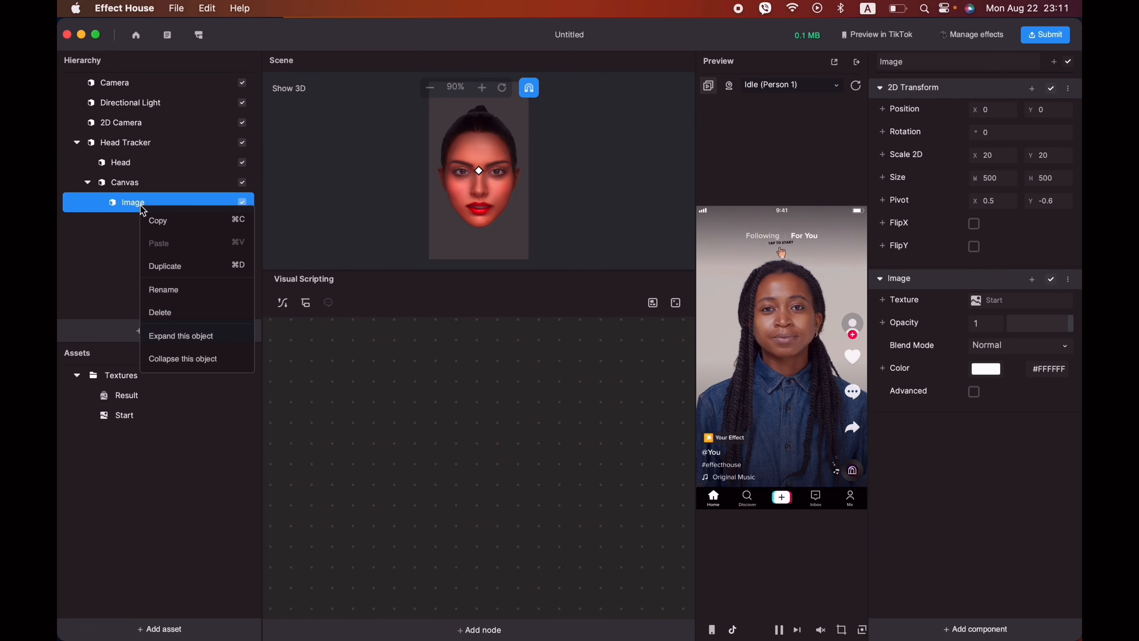
{"action": "left_click", "coordinate": [171, 266]}
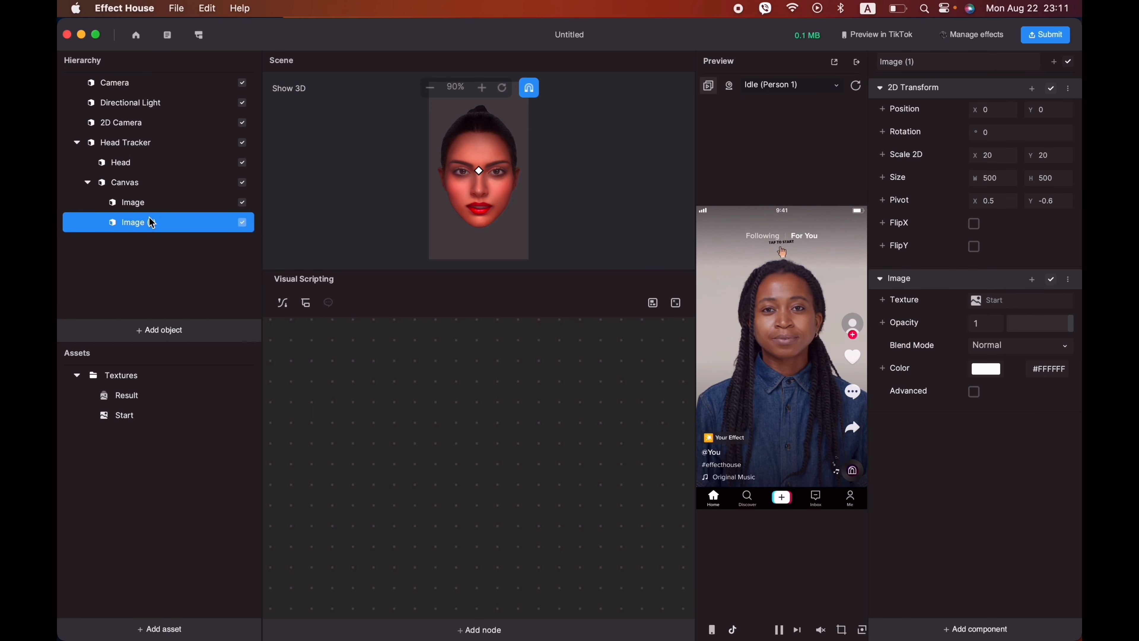
Step: Rename the duplicated image object as Result
{"action": "double_click", "coordinate": [152, 222]}
{"action": "right_click", "coordinate": [151, 222]}
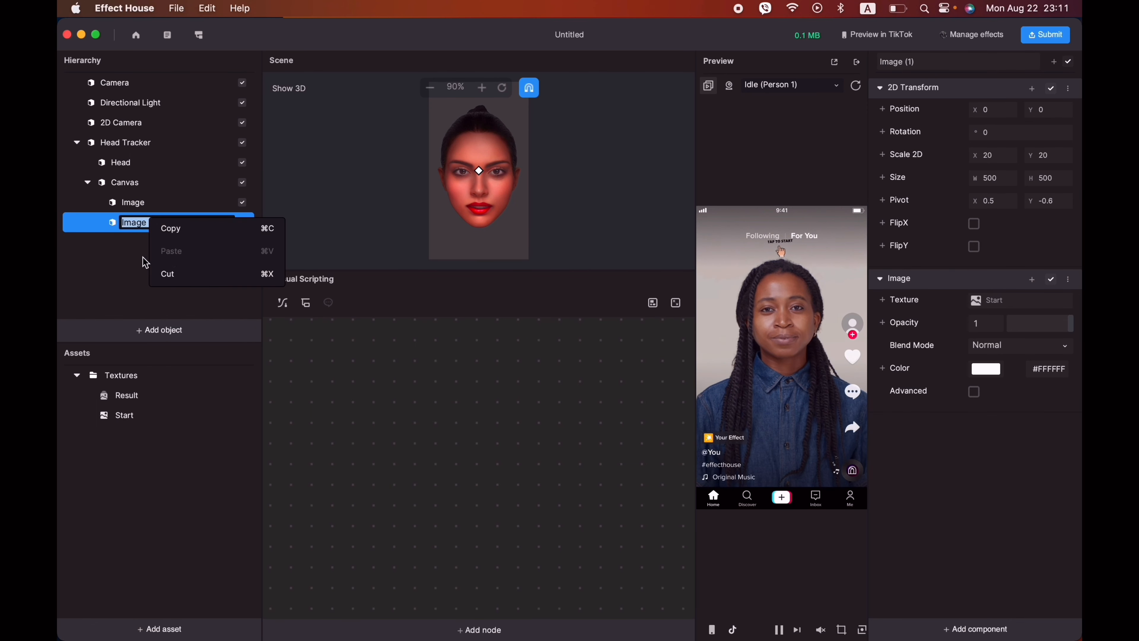
{"action": "left_click", "coordinate": [145, 224]}
{"action": "left_click", "coordinate": [153, 230]}
{"action": "double_click", "coordinate": [153, 230]}
{"action": "type", "text": "Result"}
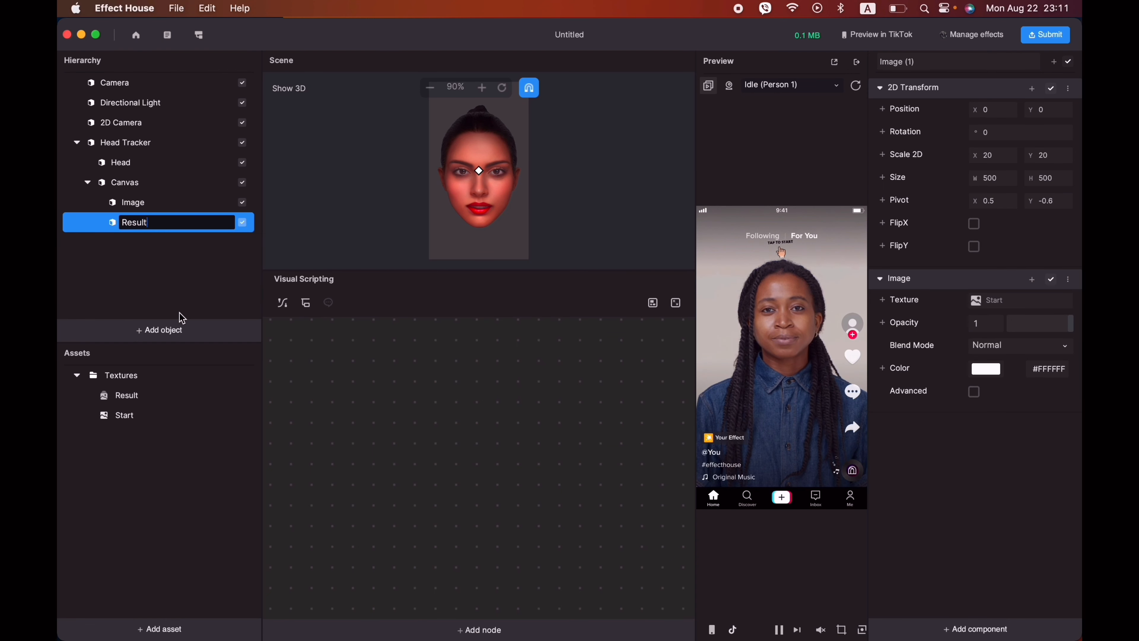
{"action": "key", "text": "Return"}
Step: Add an Animation Sequence component to the Result image object
{"action": "left_click", "coordinate": [176, 231]}
{"action": "left_click", "coordinate": [178, 234]}
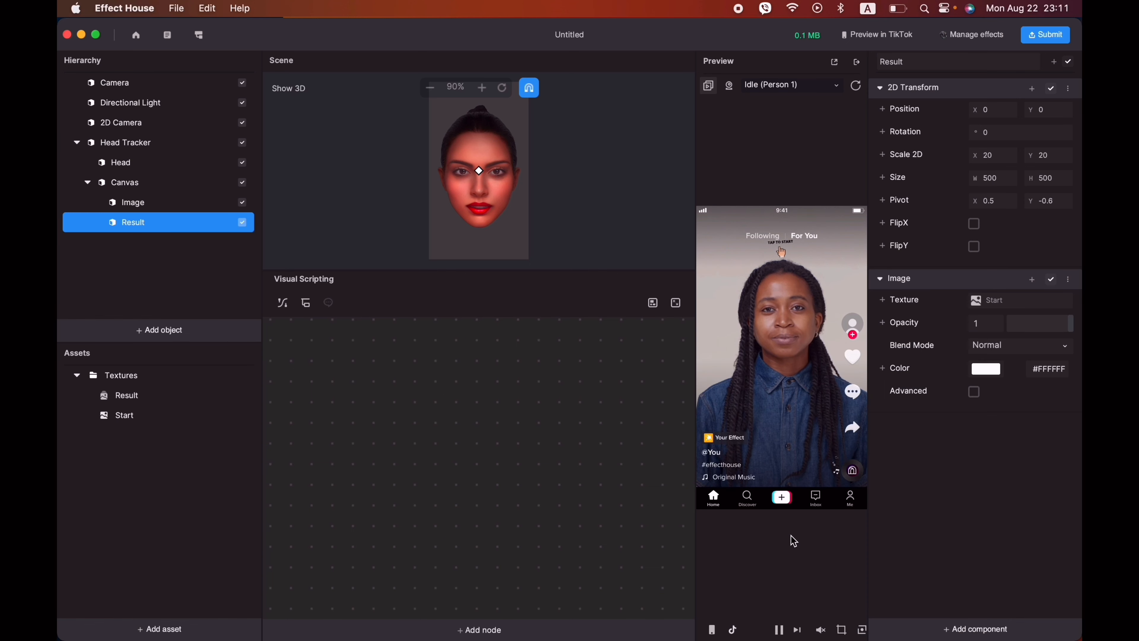
{"action": "mouse_move", "coordinate": [950, 639]}
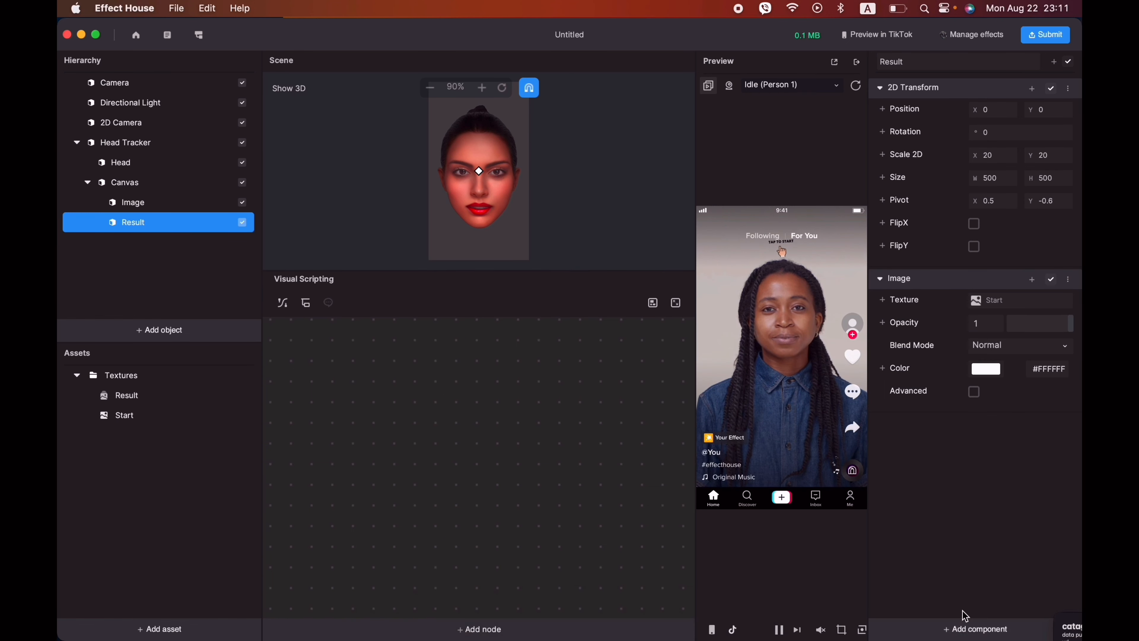
{"action": "left_click", "coordinate": [959, 628]}
{"action": "mouse_move", "coordinate": [928, 539]}
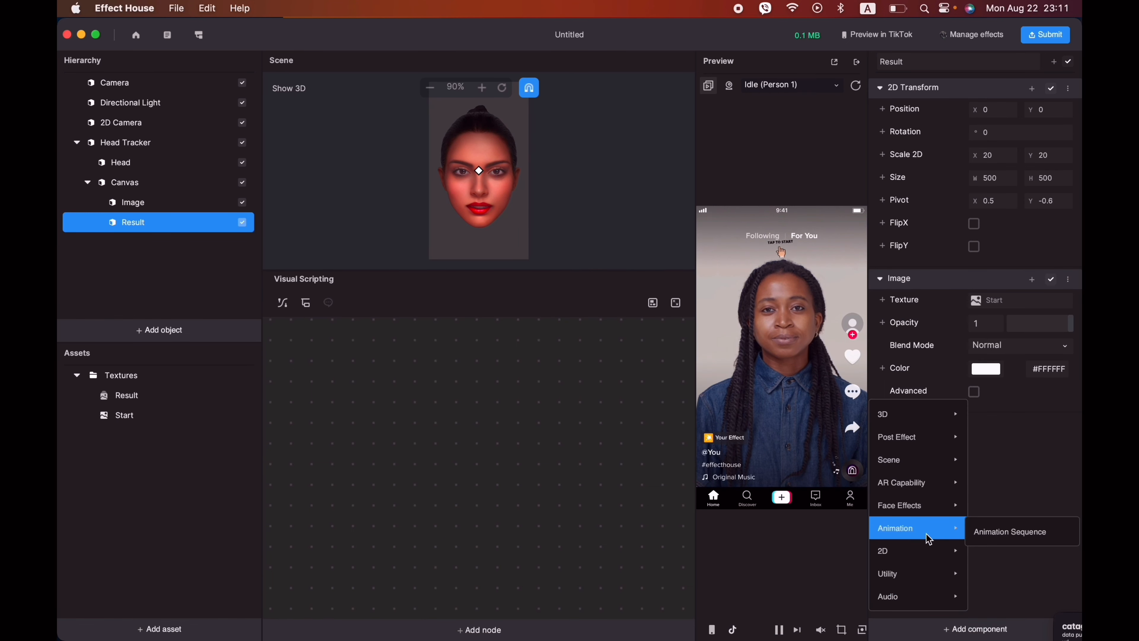
{"action": "left_click", "coordinate": [980, 536]}
Step: Assign the Result texture sequence to the Animation Sequence component
{"action": "left_click", "coordinate": [1004, 449]}
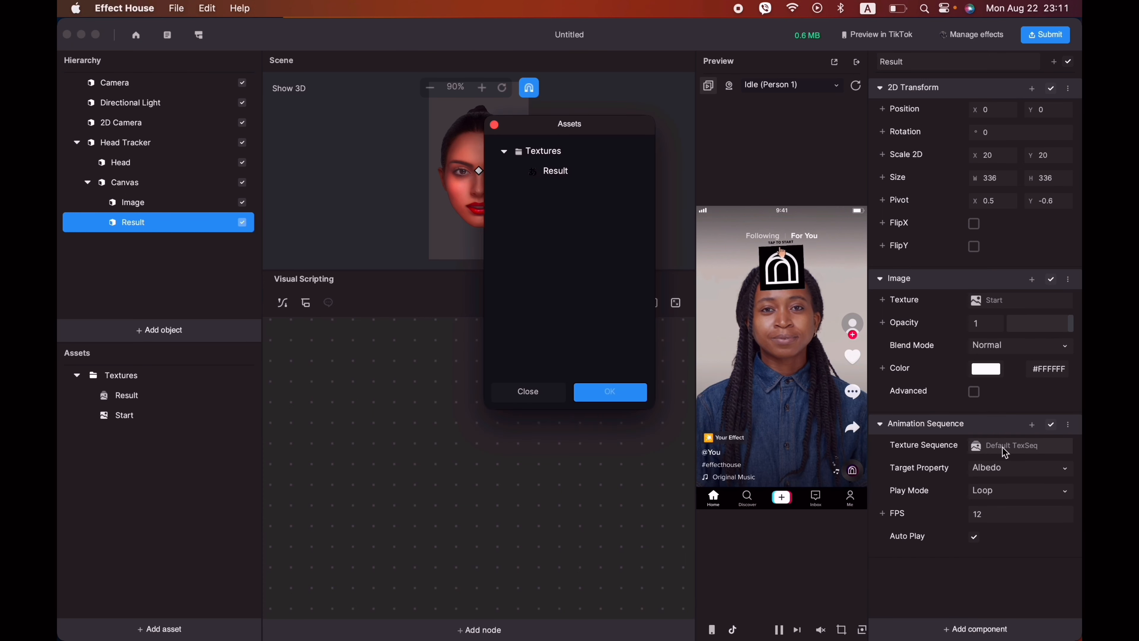
{"action": "left_click", "coordinate": [545, 176]}
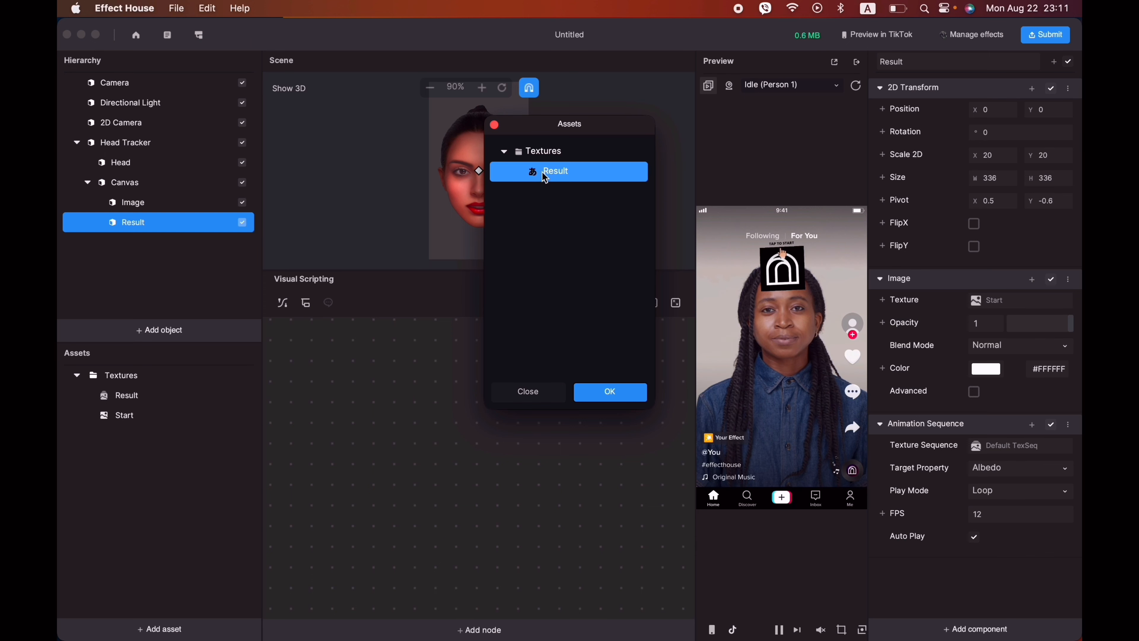
{"action": "left_click", "coordinate": [610, 393]}
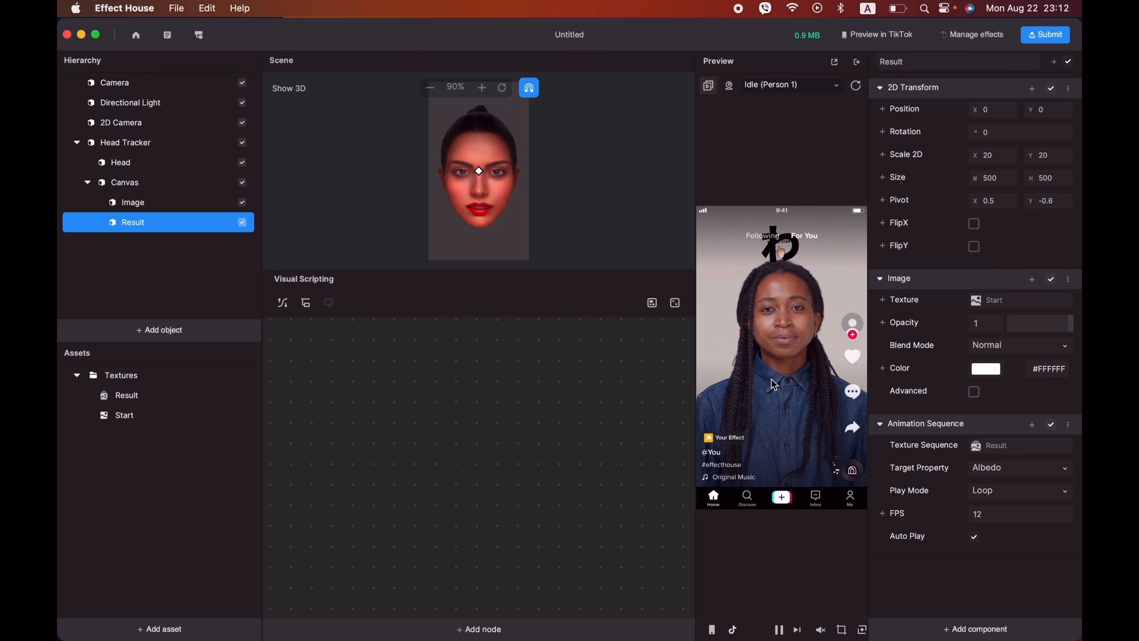
Step: Set the animation sequence's play mode to Randomize and its FPS to 99
{"action": "left_click", "coordinate": [1004, 492]}
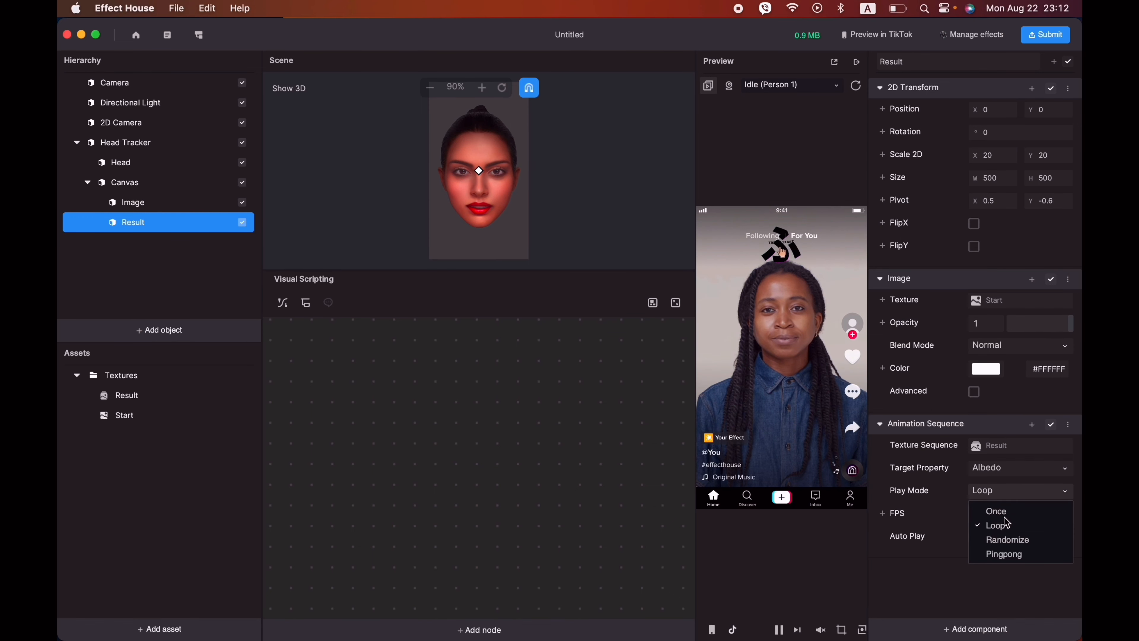
{"action": "left_click", "coordinate": [1007, 540]}
{"action": "left_click", "coordinate": [991, 520]}
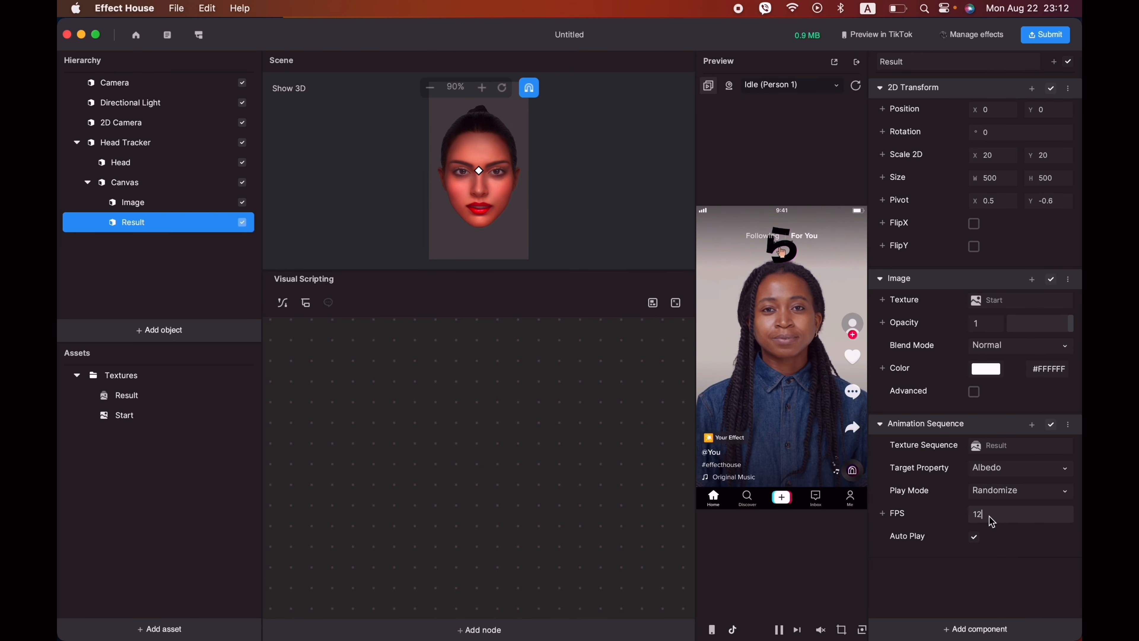
{"action": "double_click", "coordinate": [990, 518]}
{"action": "type", "text": "99"}
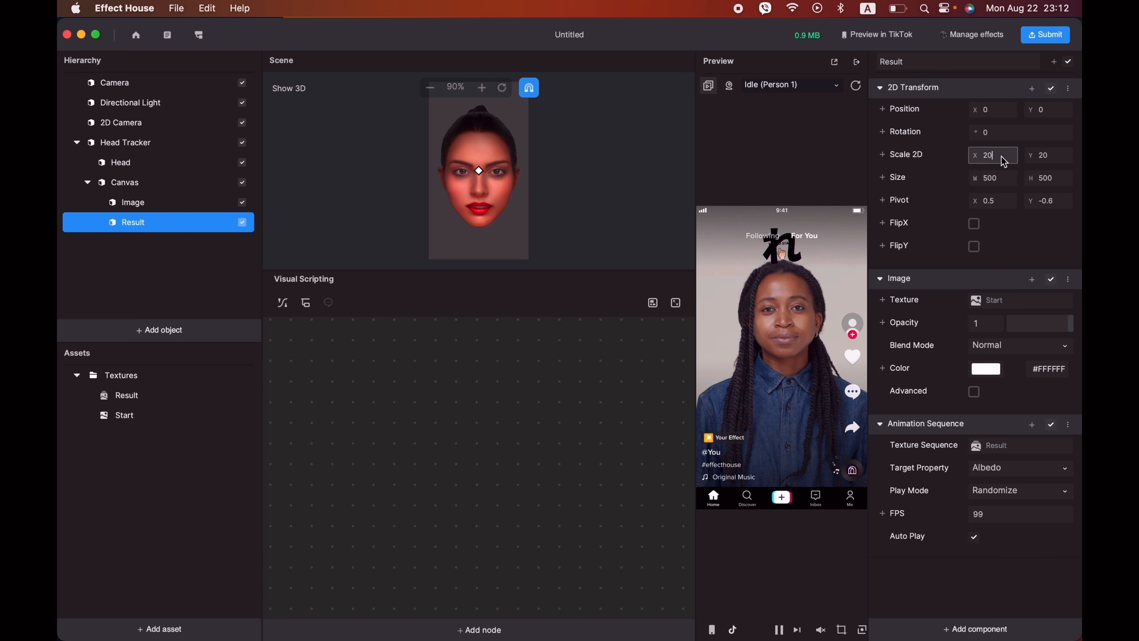
Step: Set the Result object's 2D scale to 22 on both X and Y
{"action": "left_click_drag", "start_coordinate": [1000, 155], "coordinate": [1054, 159]}
{"action": "left_click", "coordinate": [1054, 160]}
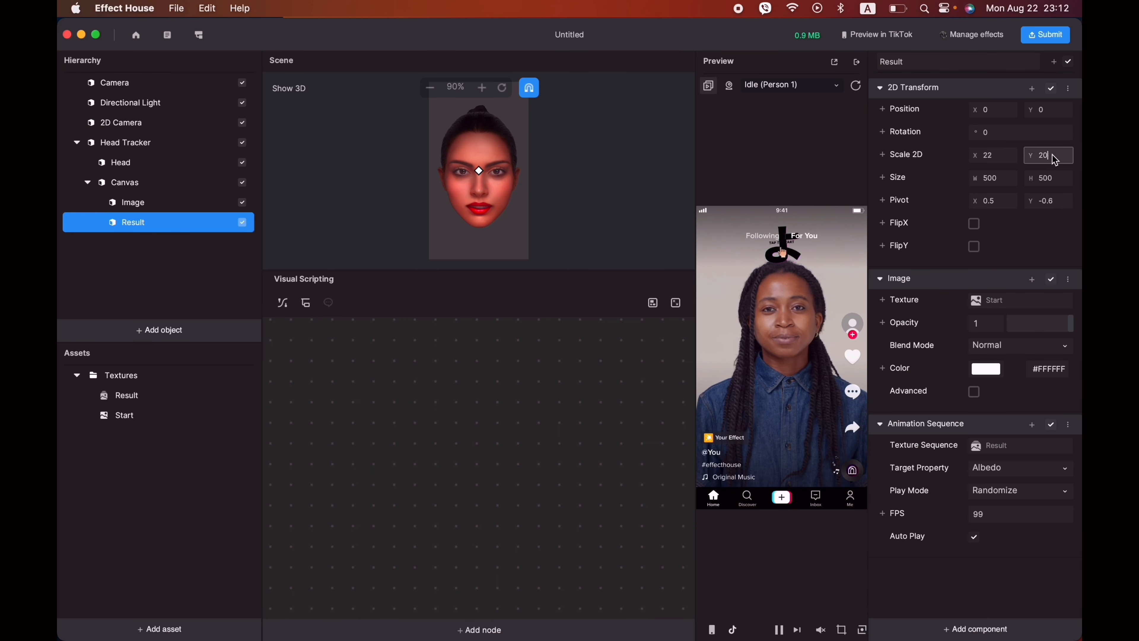
{"action": "key", "text": "BackSpace"}
{"action": "type", "text": "2"}
{"action": "left_click", "coordinate": [1009, 157]}
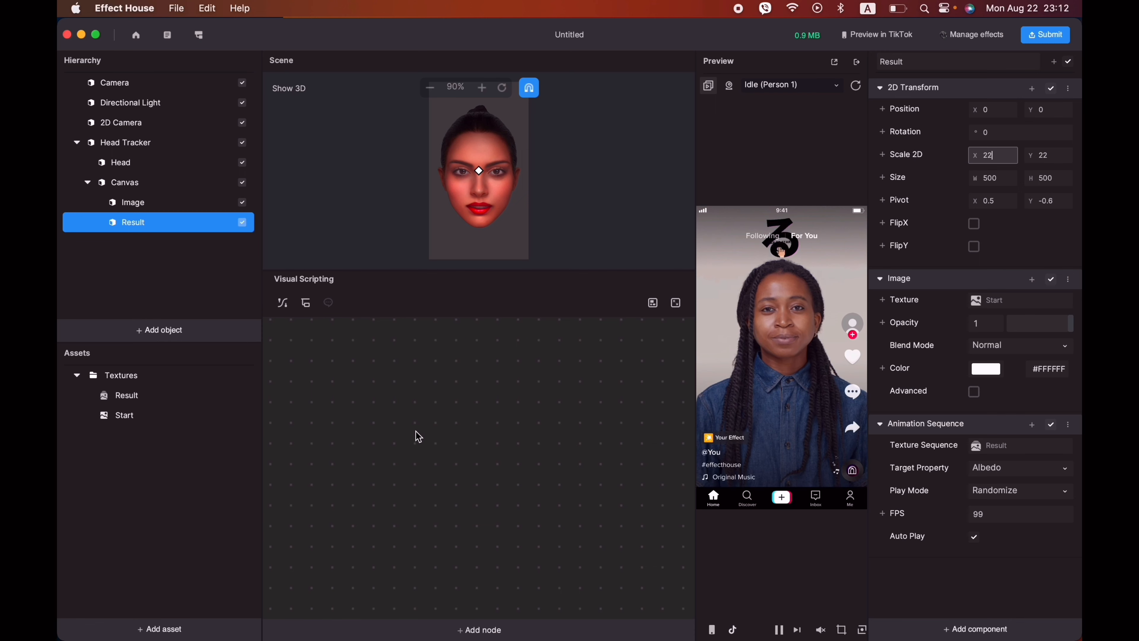
Step: Add a Screen Tap node to the visual scripting graph and place it at the graph's left side
{"action": "right_click", "coordinate": [338, 428]}
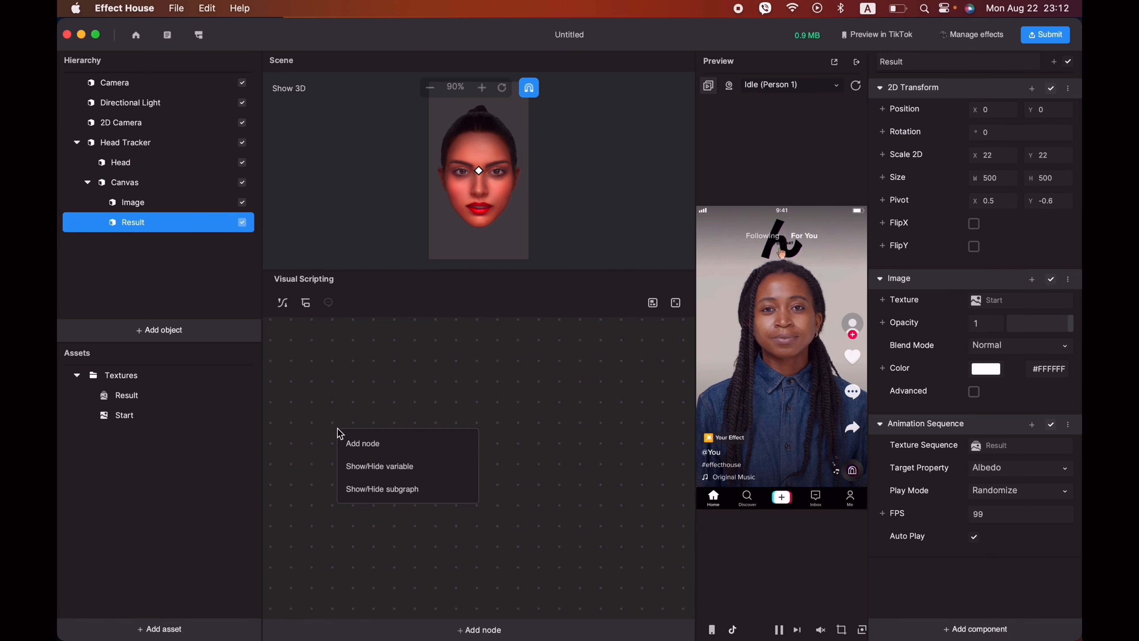
{"action": "left_click", "coordinate": [370, 443]}
{"action": "type", "text": "cree"}
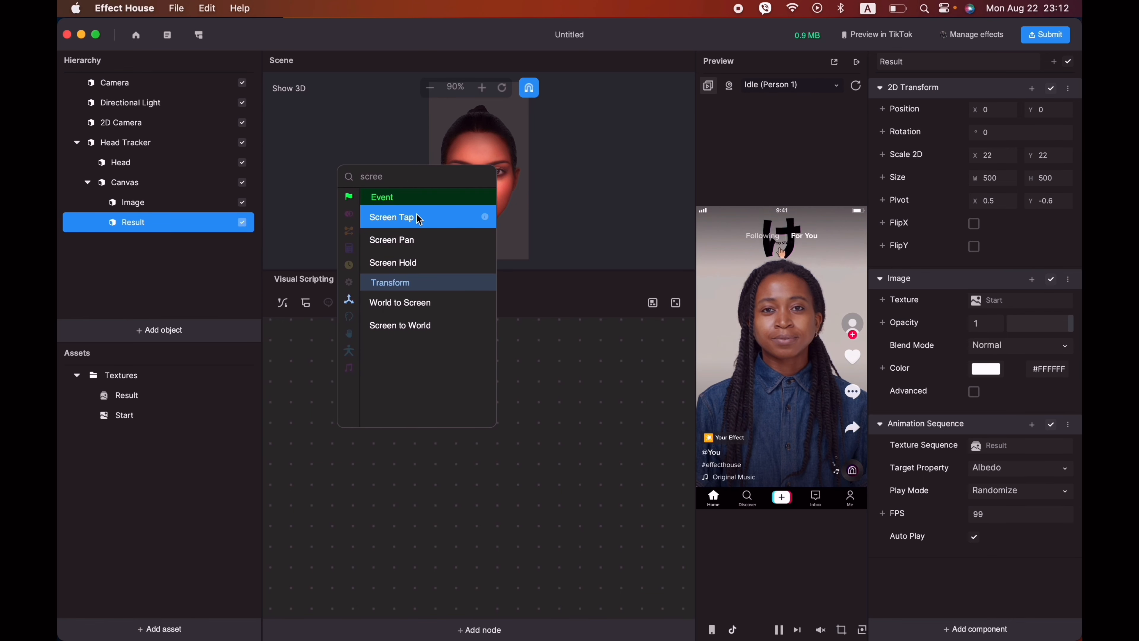
{"action": "left_click", "coordinate": [420, 219]}
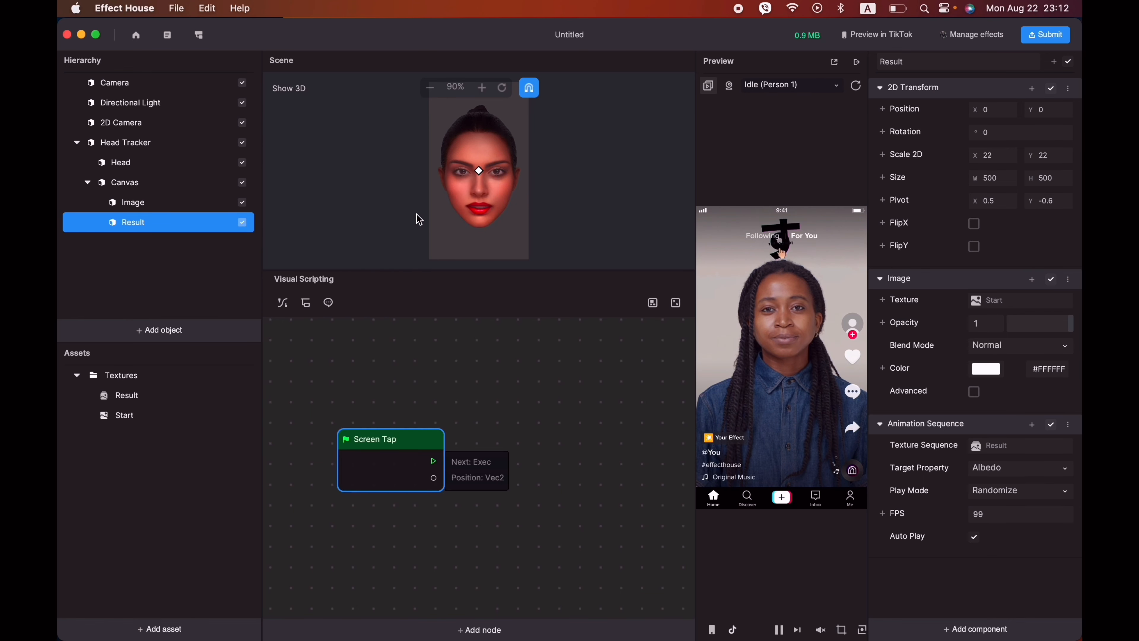
{"action": "left_click_drag", "start_coordinate": [388, 440], "coordinate": [339, 468]}
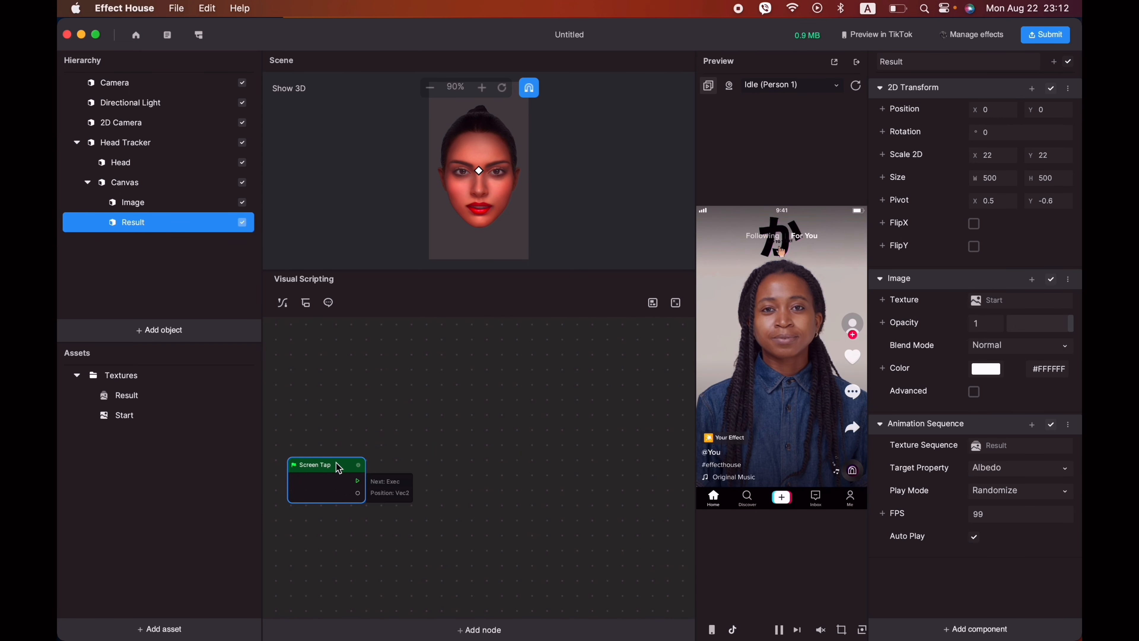
Step: Add a Timer node and place it just below and to the right of the Screen Tap node
{"action": "right_click", "coordinate": [405, 431]}
{"action": "left_click", "coordinate": [421, 441]}
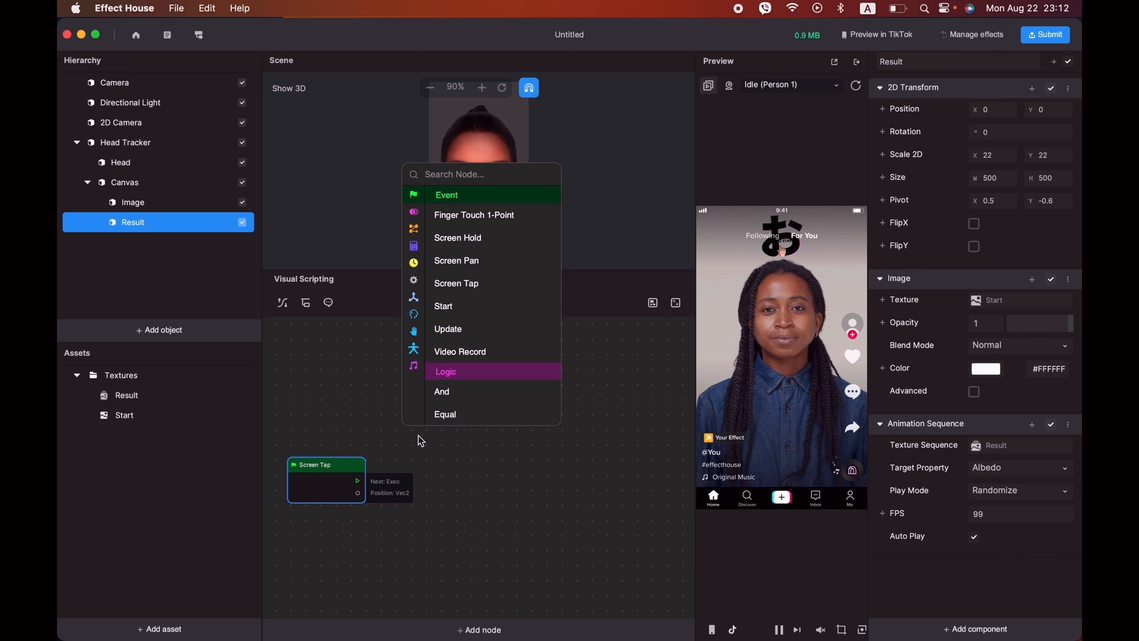
{"action": "type", "text": "timer"}
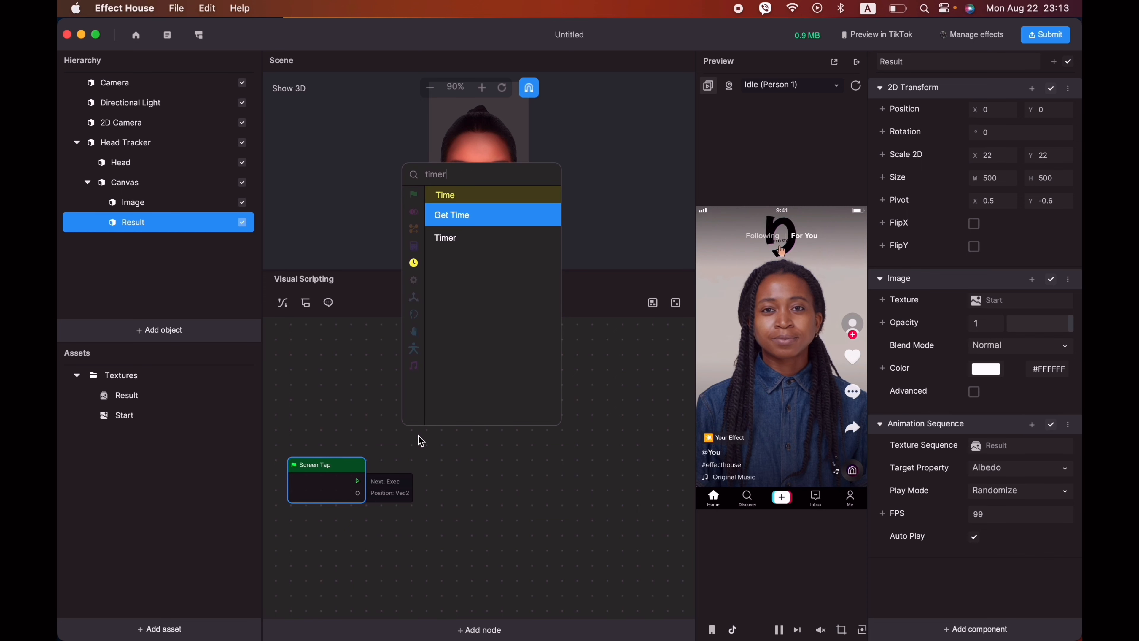
{"action": "left_click", "coordinate": [466, 238]}
{"action": "left_click_drag", "start_coordinate": [446, 414], "coordinate": [417, 438]}
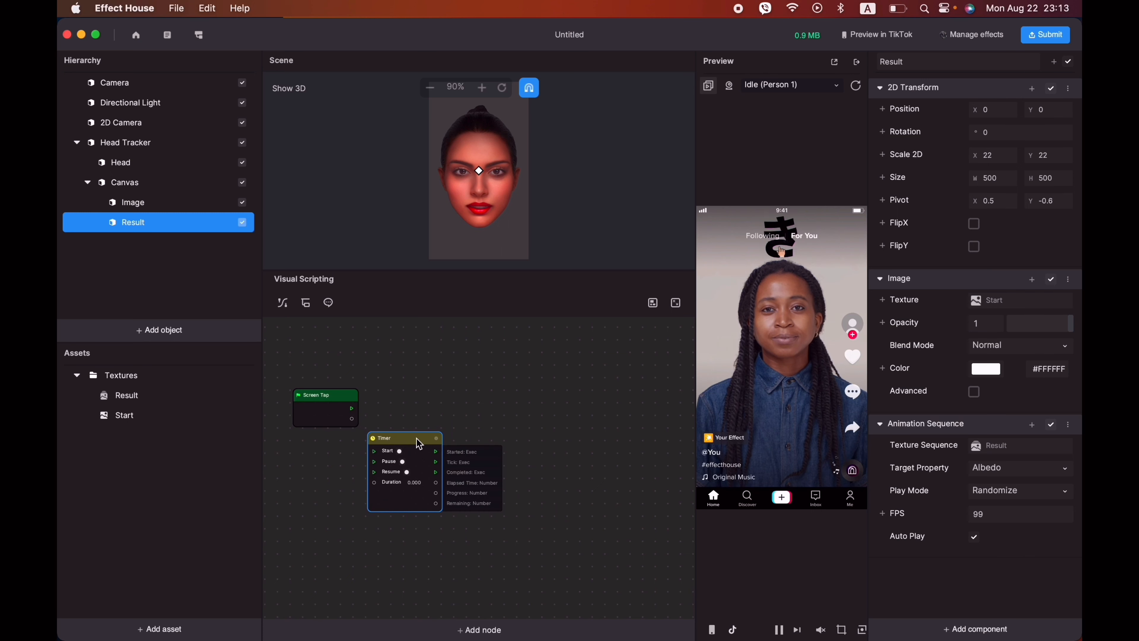
Step: Add an Animation Sequence Controller node to the visual scripting graph
{"action": "right_click", "coordinate": [431, 393]}
{"action": "left_click", "coordinate": [455, 401]}
{"action": "type", "text": "anima"}
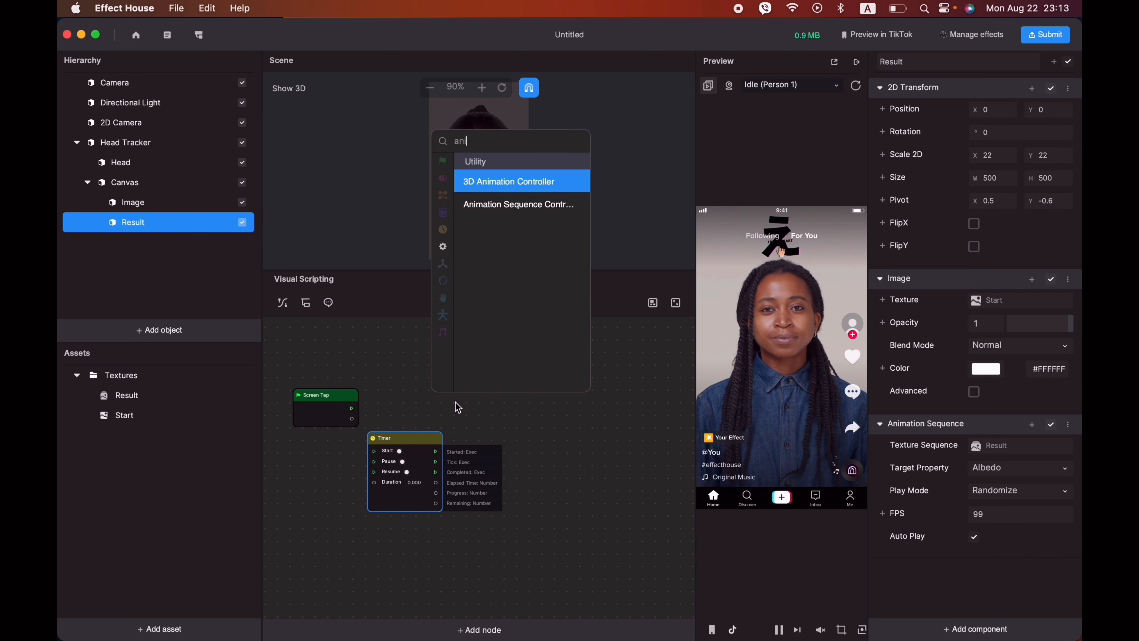
{"action": "left_click", "coordinate": [525, 205]}
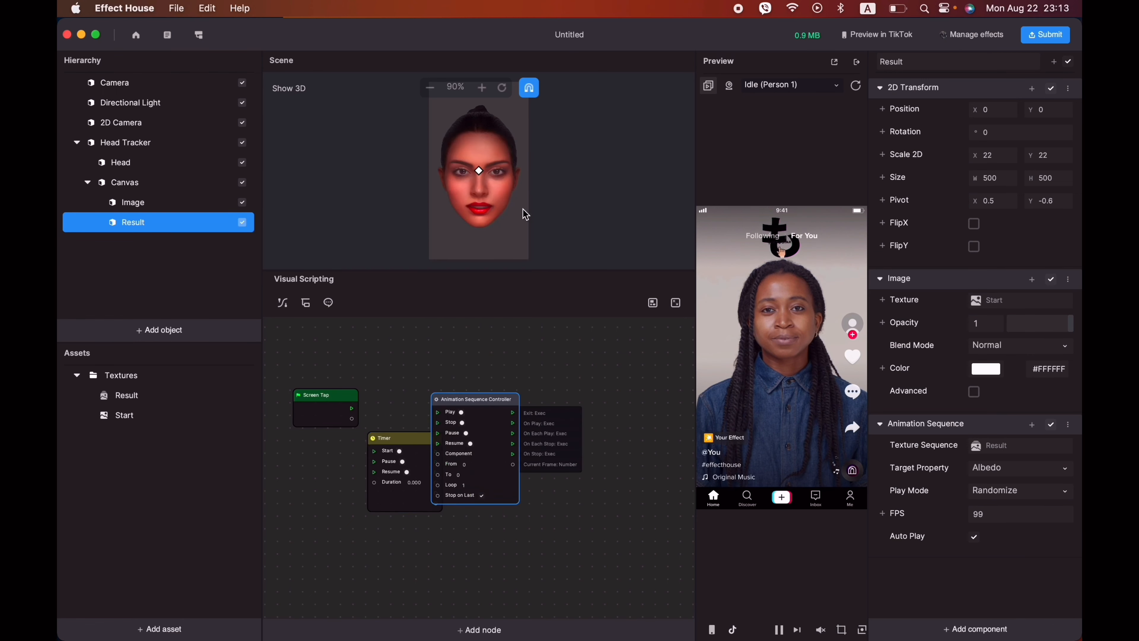
Step: Add two Set Visibility nodes and stack them above the Animation Sequence Controller node in the graph
{"action": "right_click", "coordinate": [505, 357]}
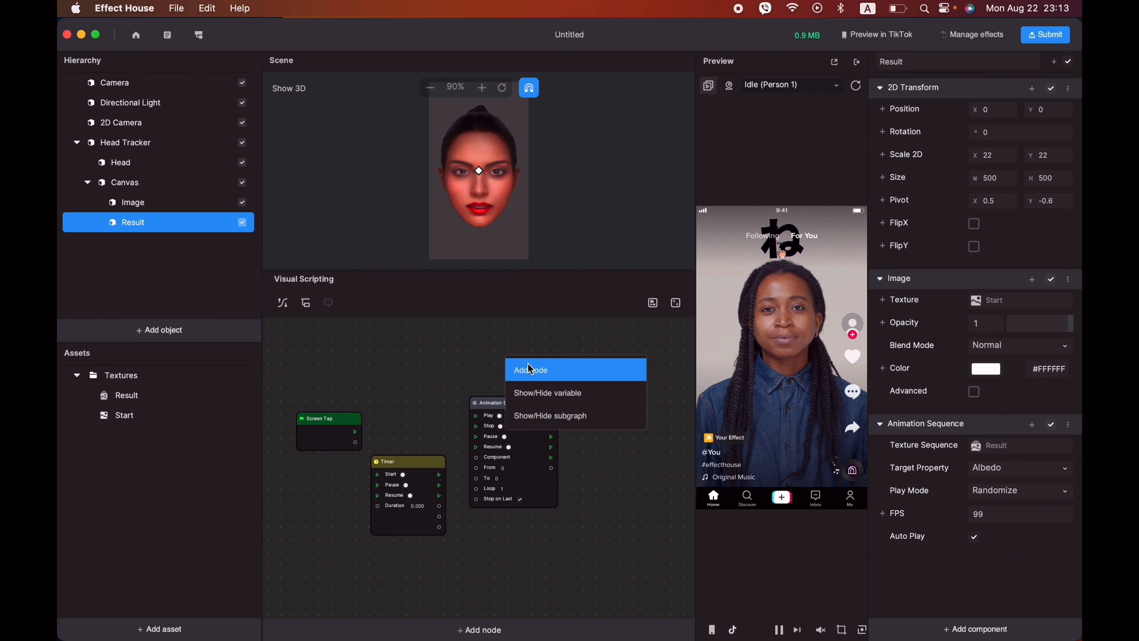
{"action": "left_click", "coordinate": [529, 369]}
{"action": "type", "text": "set"}
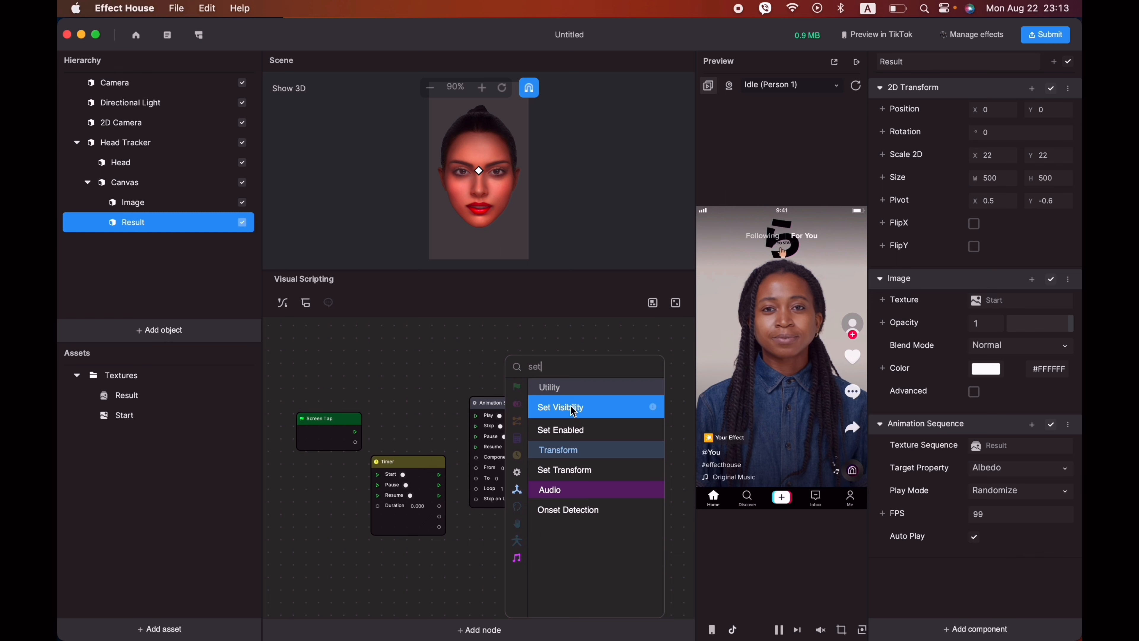
{"action": "left_click", "coordinate": [573, 411]}
{"action": "left_click_drag", "start_coordinate": [551, 363], "coordinate": [578, 351]}
{"action": "key", "text": "super+v"}
{"action": "left_click_drag", "start_coordinate": [531, 403], "coordinate": [534, 474]}
{"action": "left_click_drag", "start_coordinate": [599, 355], "coordinate": [509, 410]}
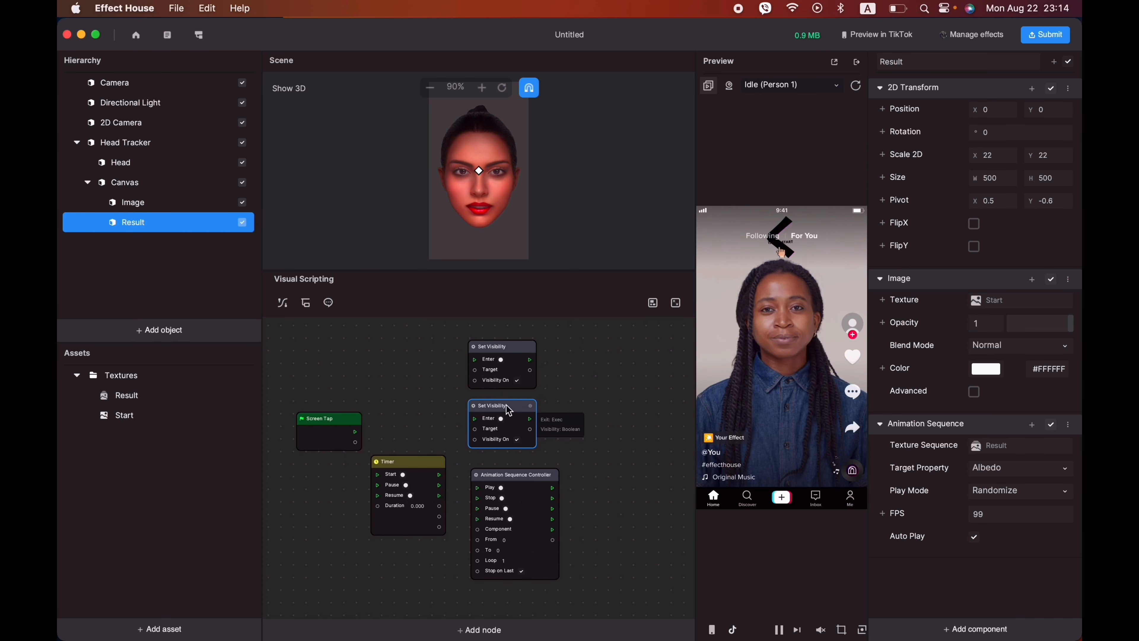
Step: Add nodes for the Result object's Animation Sequence and for Result itself, placed below the Timer and beside the upper Set Visibility node
{"action": "left_click", "coordinate": [1032, 424]}
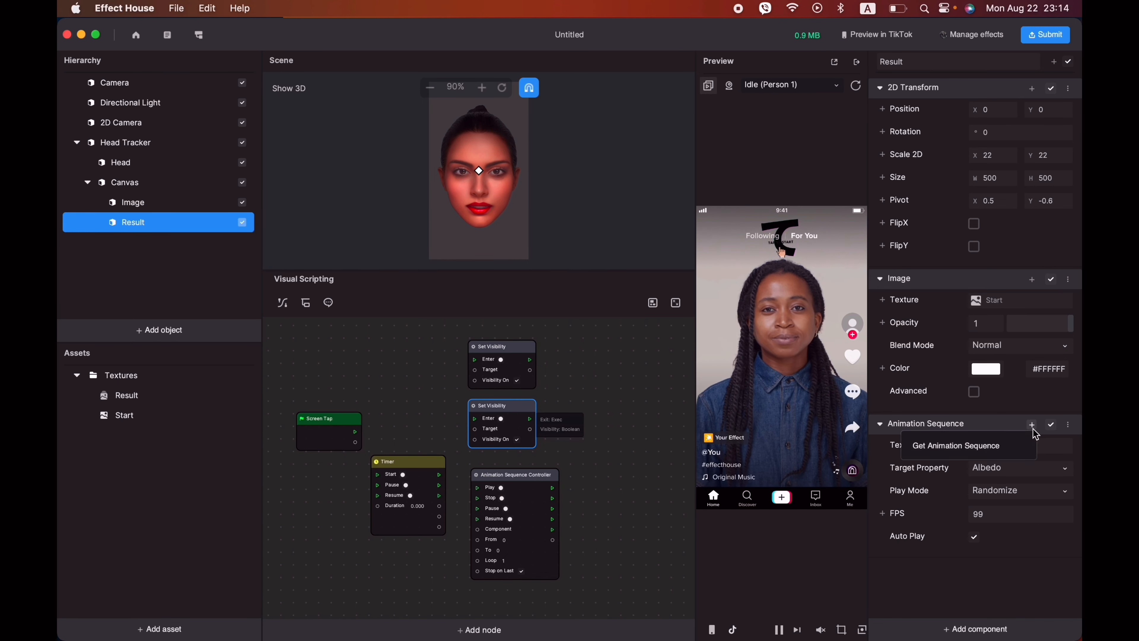
{"action": "left_click", "coordinate": [982, 452]}
{"action": "left_click_drag", "start_coordinate": [525, 511], "coordinate": [428, 419]}
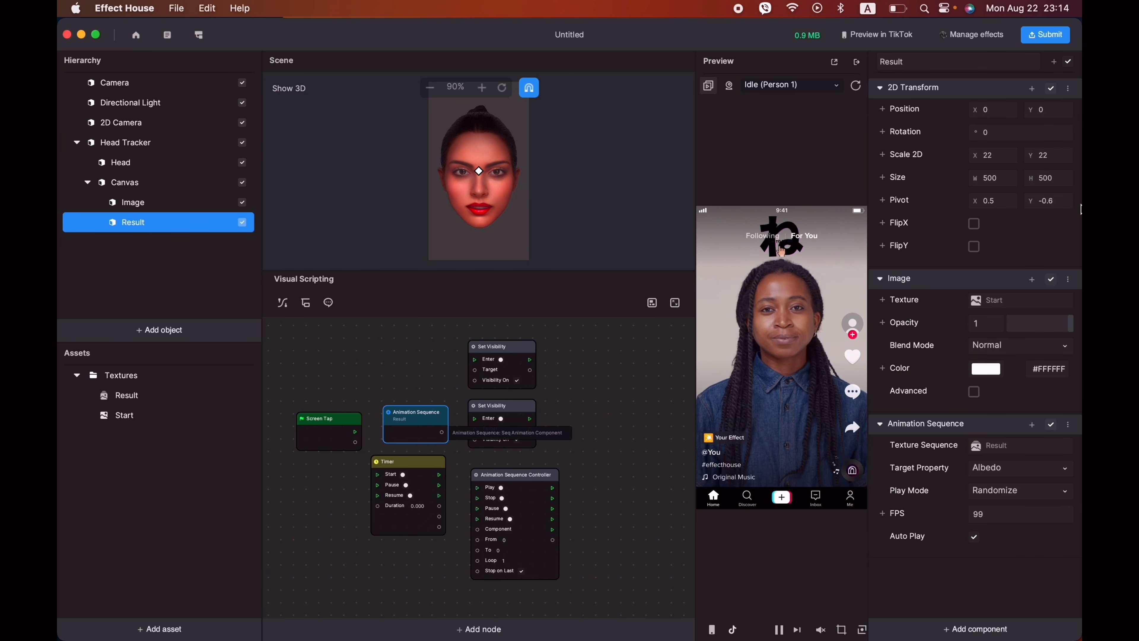
{"action": "left_click", "coordinate": [1054, 64]}
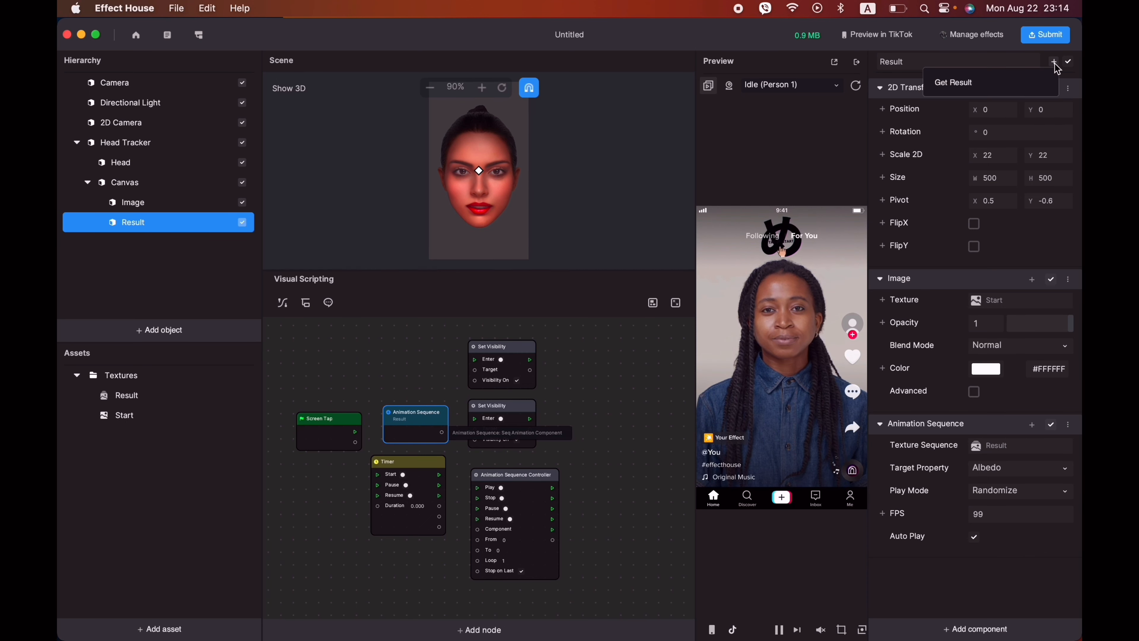
{"action": "left_click", "coordinate": [976, 88]}
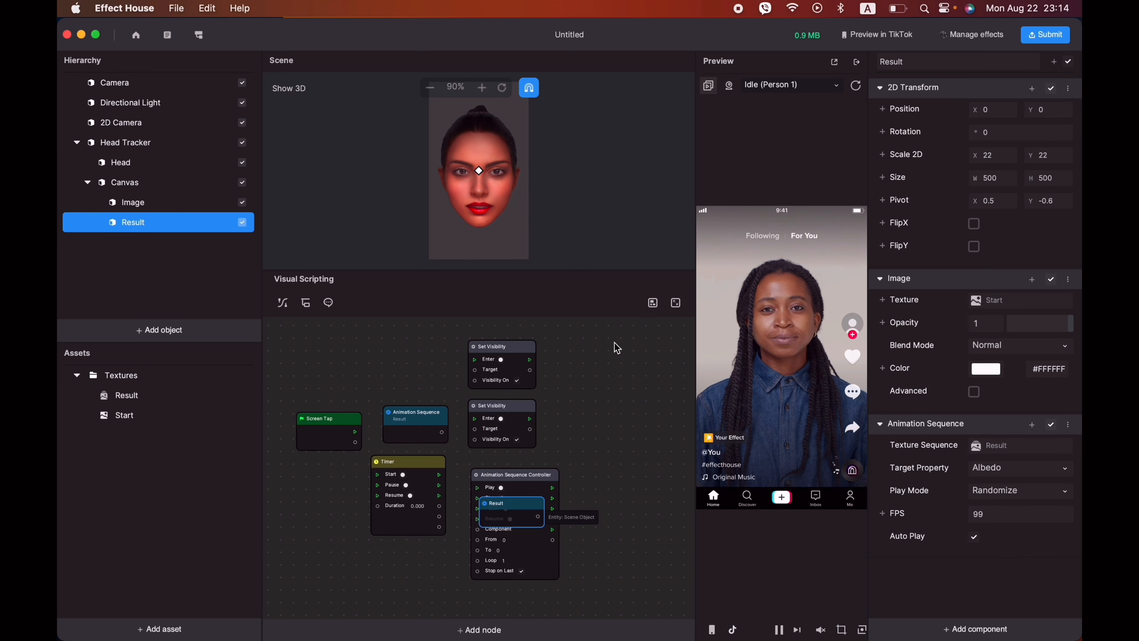
{"action": "left_click_drag", "start_coordinate": [515, 508], "coordinate": [411, 565]}
{"action": "left_click_drag", "start_coordinate": [428, 354], "coordinate": [425, 357]}
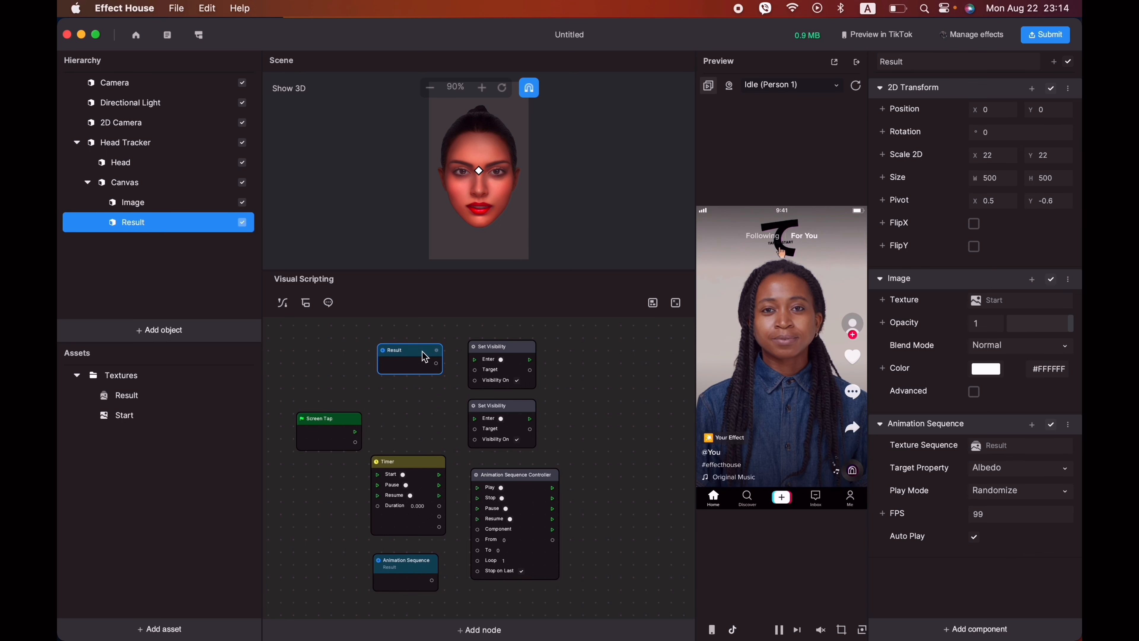
Step: Rename the Image object to Start and add its object node beside the lower Set Visibility node
{"action": "left_click", "coordinate": [141, 205]}
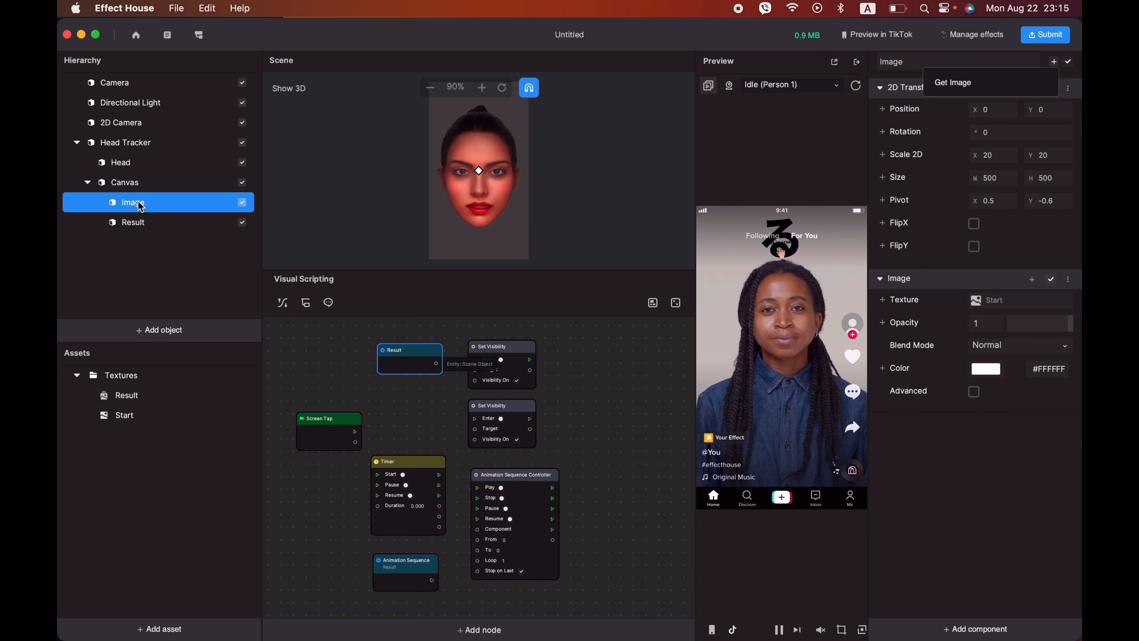
{"action": "double_click", "coordinate": [127, 205]}
{"action": "type", "text": "Start"}
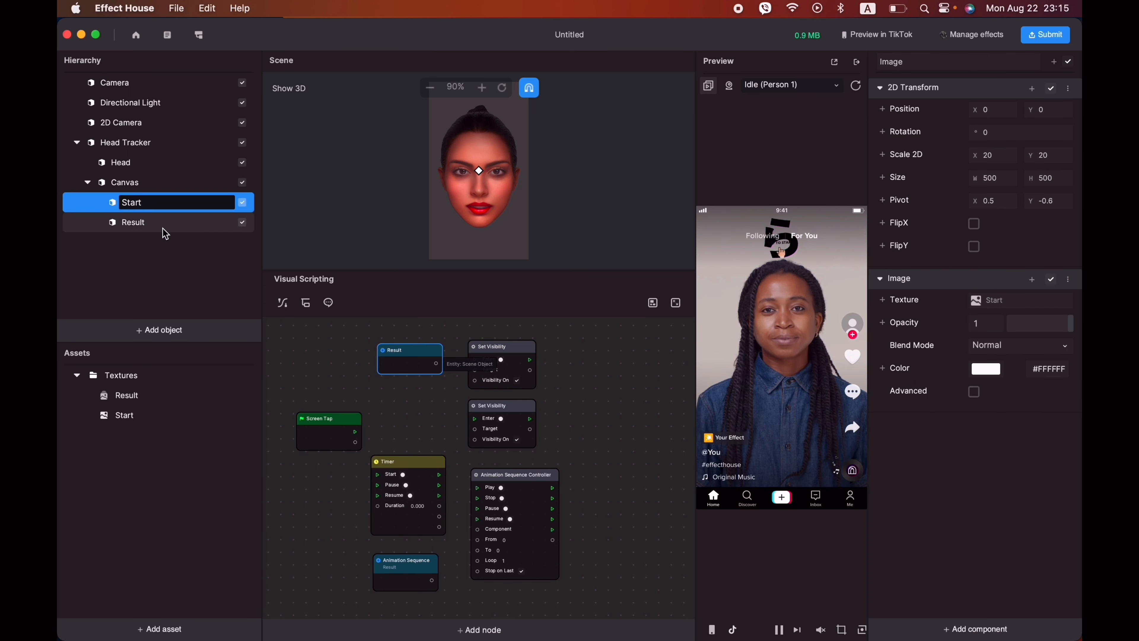
{"action": "key", "text": "Return"}
{"action": "left_click", "coordinate": [986, 85]}
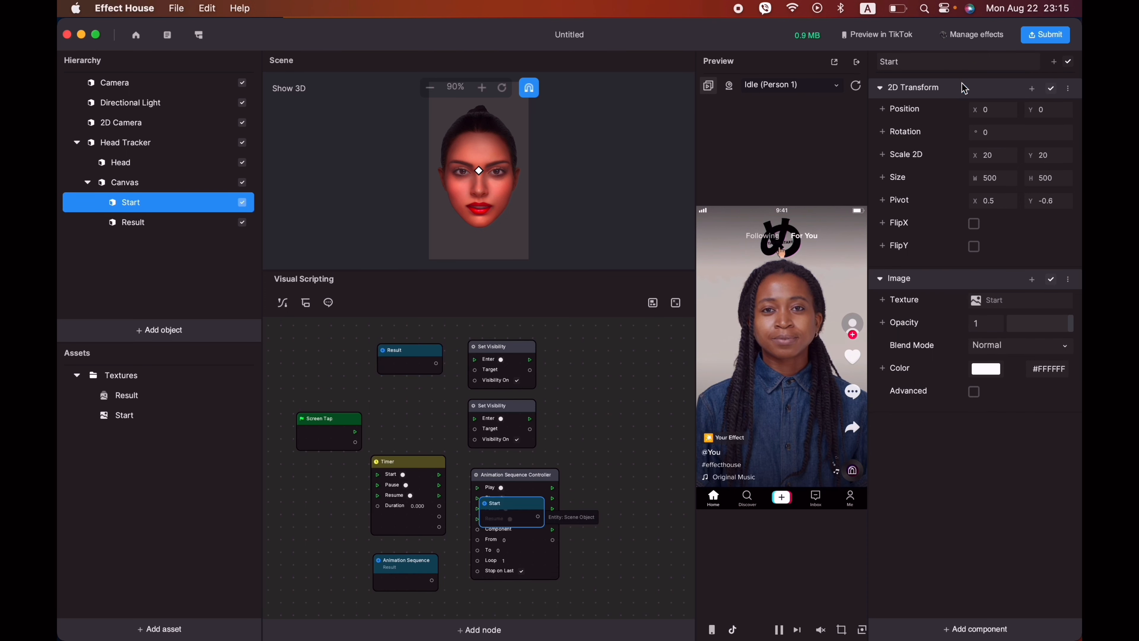
{"action": "left_click_drag", "start_coordinate": [525, 509], "coordinate": [424, 412]}
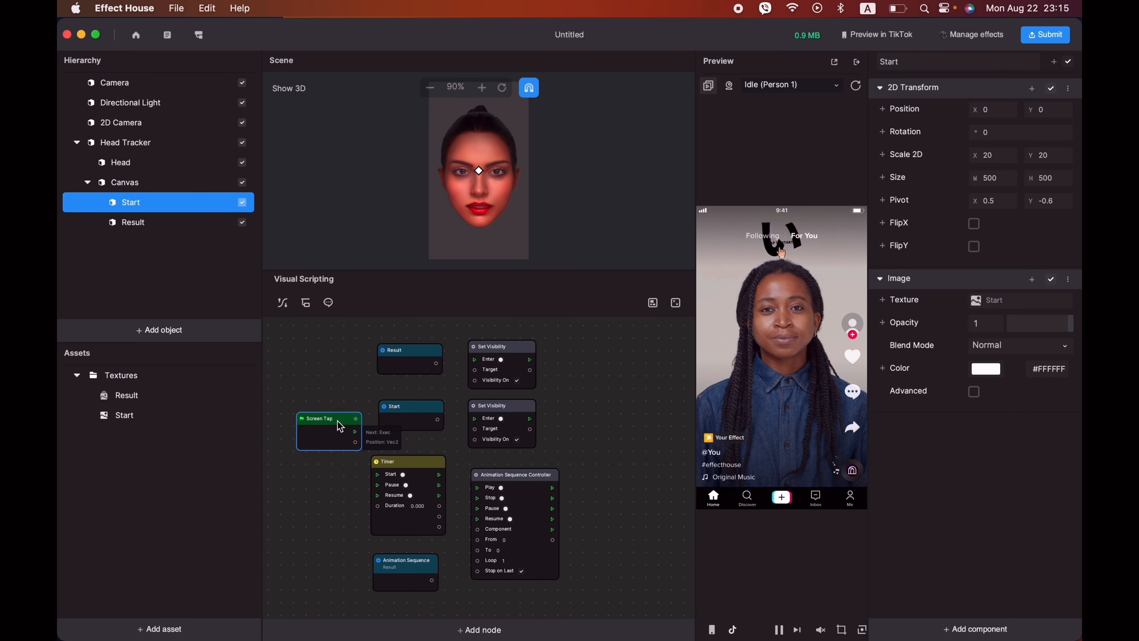
Step: Wire Screen Tap through the Timer's Started output into the chained Set Visibility nodes, targeting Start on the lower and Result on the upper
{"action": "left_click_drag", "start_coordinate": [334, 419], "coordinate": [316, 443]}
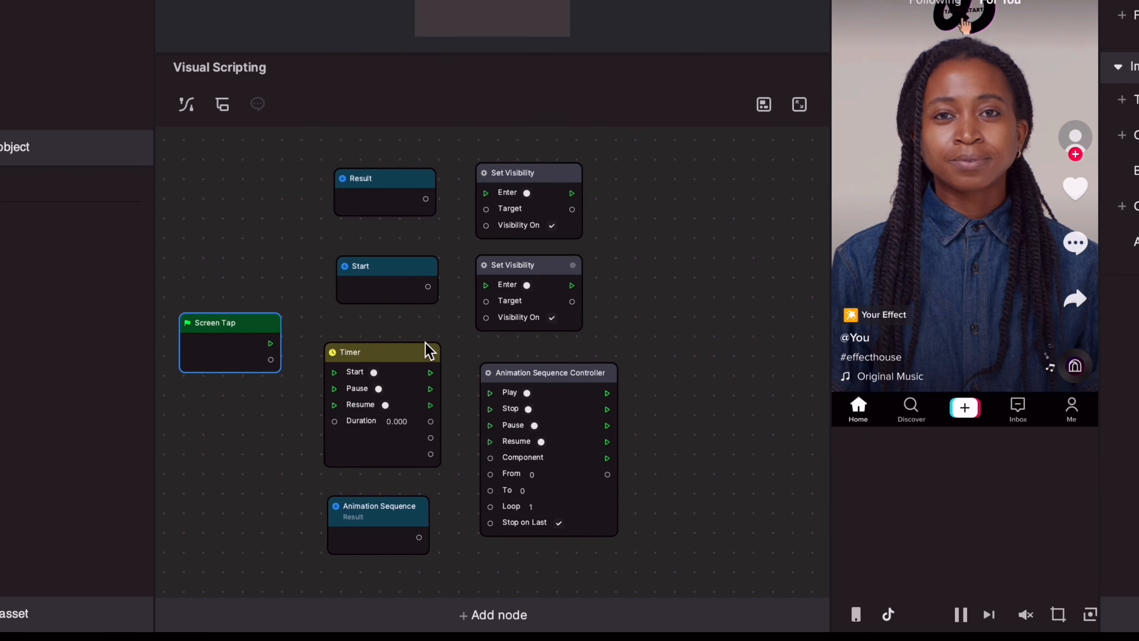
{"action": "left_click_drag", "start_coordinate": [271, 343], "coordinate": [334, 372]}
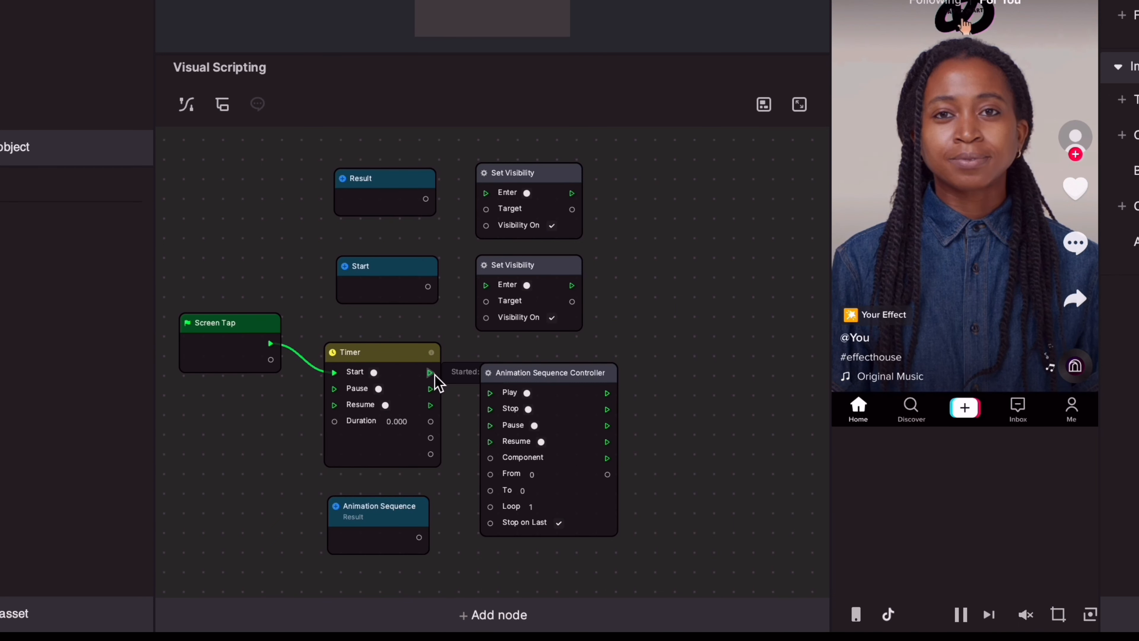
{"action": "left_click_drag", "start_coordinate": [430, 374], "coordinate": [487, 300]}
{"action": "left_click_drag", "start_coordinate": [426, 198], "coordinate": [487, 209]}
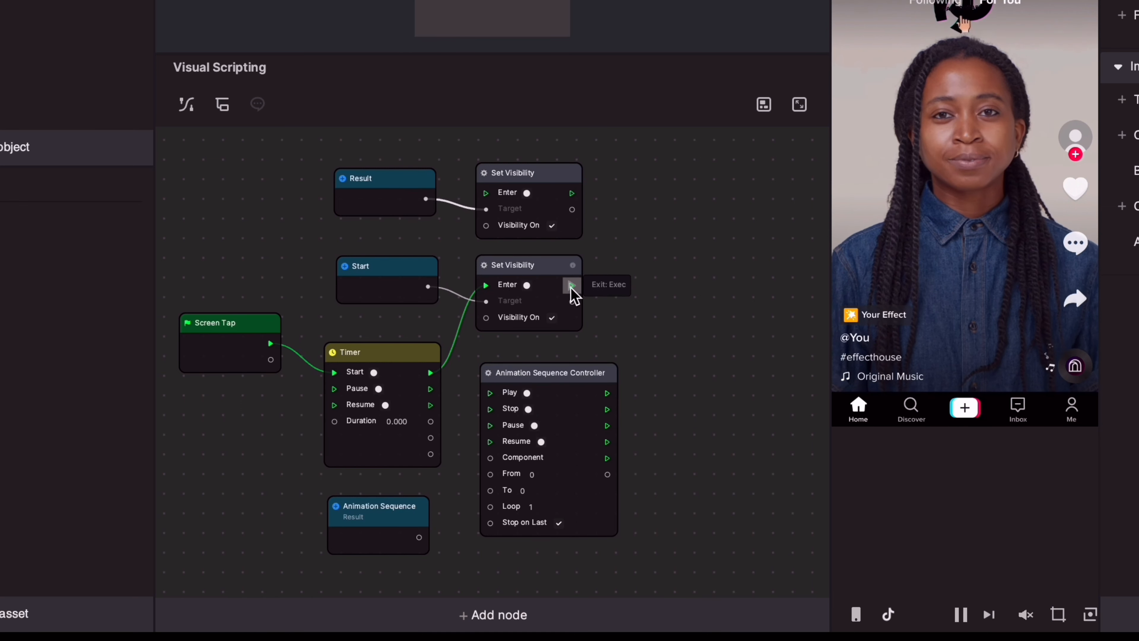
{"action": "left_click_drag", "start_coordinate": [572, 285], "coordinate": [487, 195]}
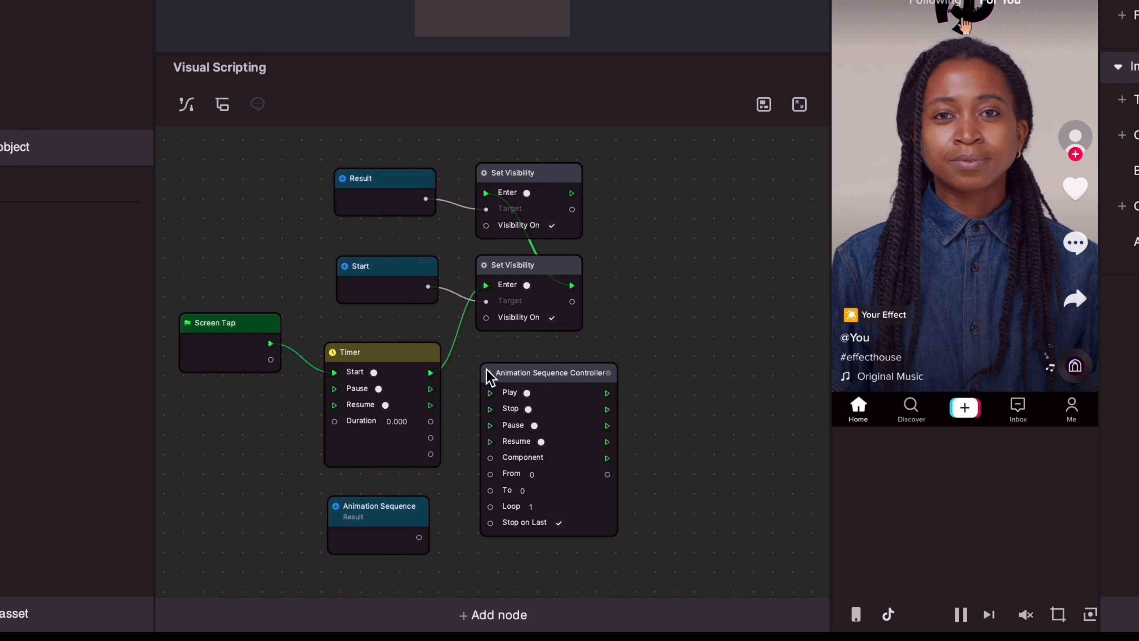
Step: Connect the Timer's second output to the controller's Resume, its Completed output to Pause, and the Animation Sequence node to Component
{"action": "left_click_drag", "start_coordinate": [430, 389], "coordinate": [490, 442]}
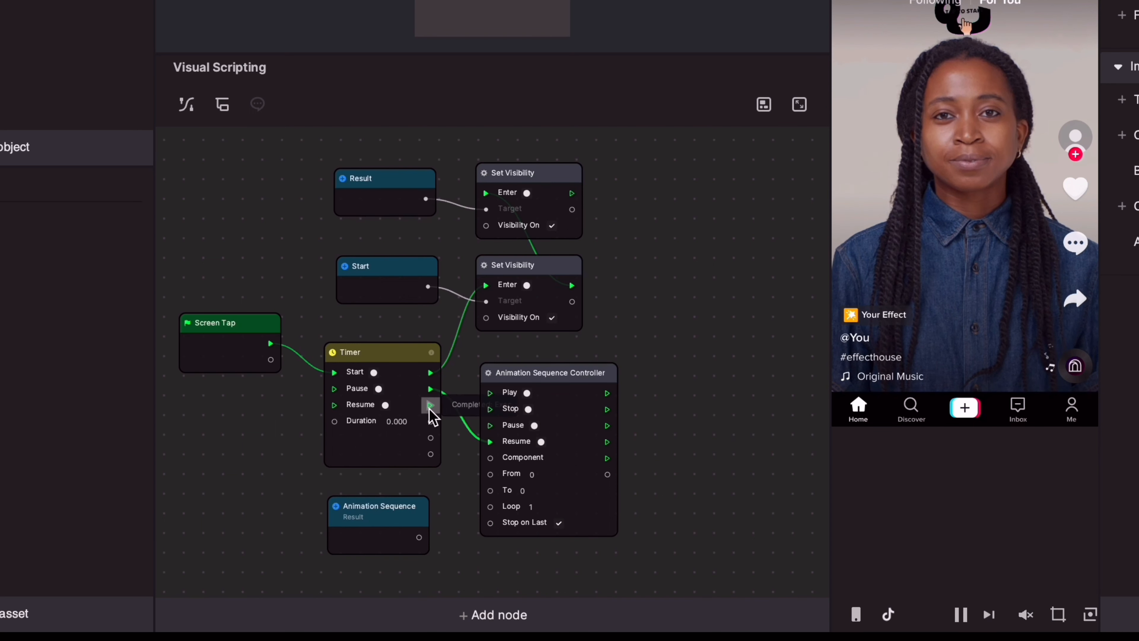
{"action": "left_click_drag", "start_coordinate": [430, 405], "coordinate": [490, 426]}
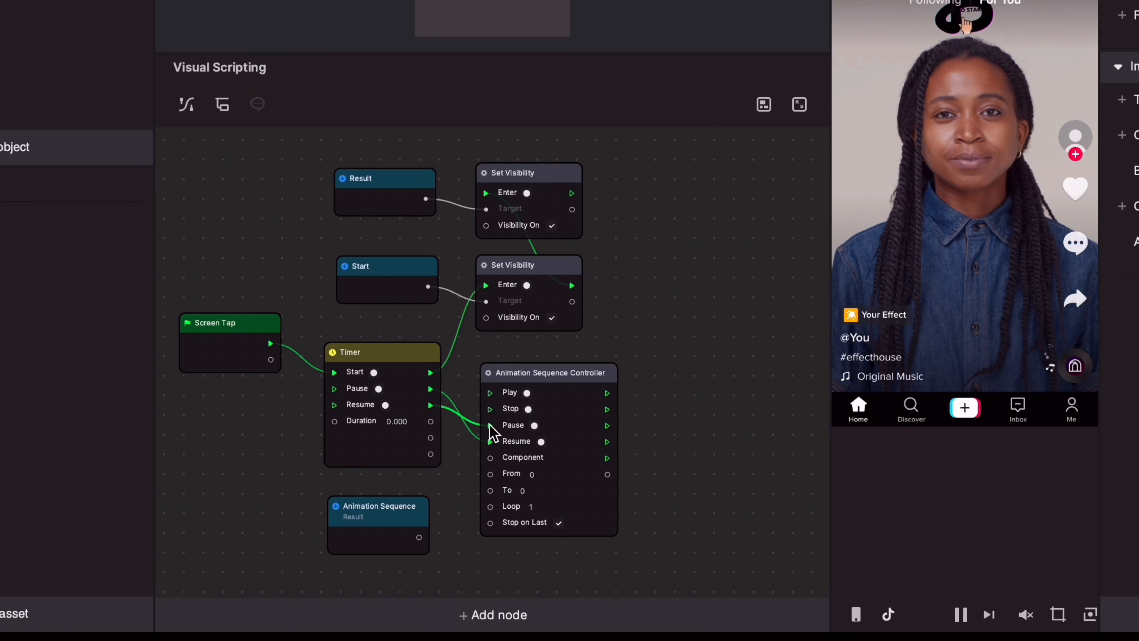
{"action": "left_click_drag", "start_coordinate": [420, 537], "coordinate": [492, 466]}
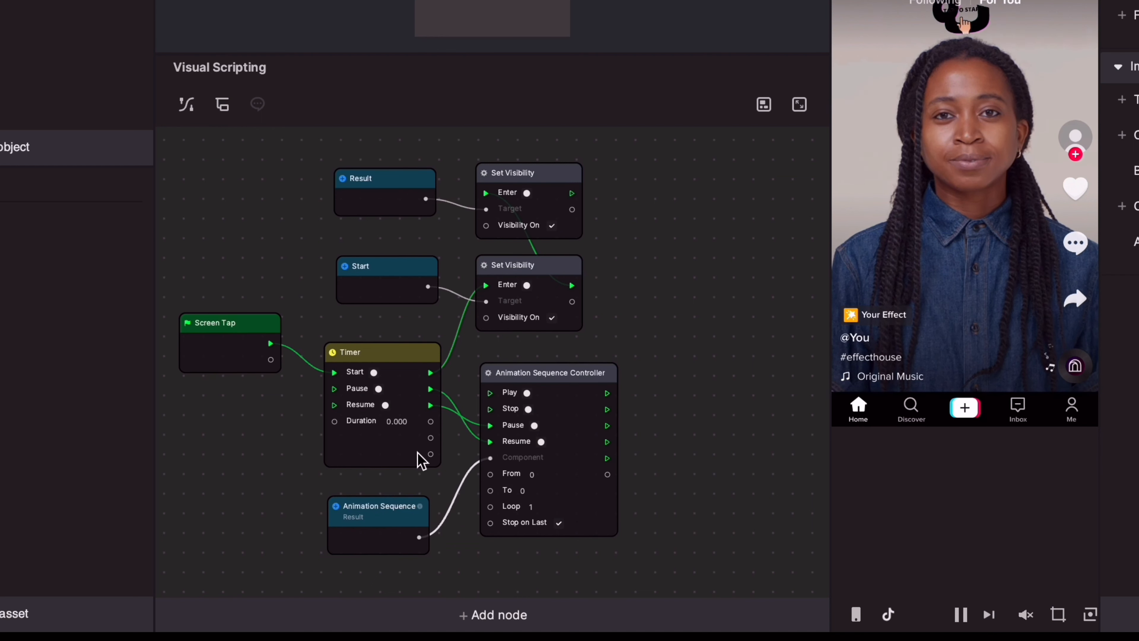
Step: Turn off Visibility On in the Start object's Set Visibility node and set the Timer's duration to 3
{"action": "left_click", "coordinate": [551, 318]}
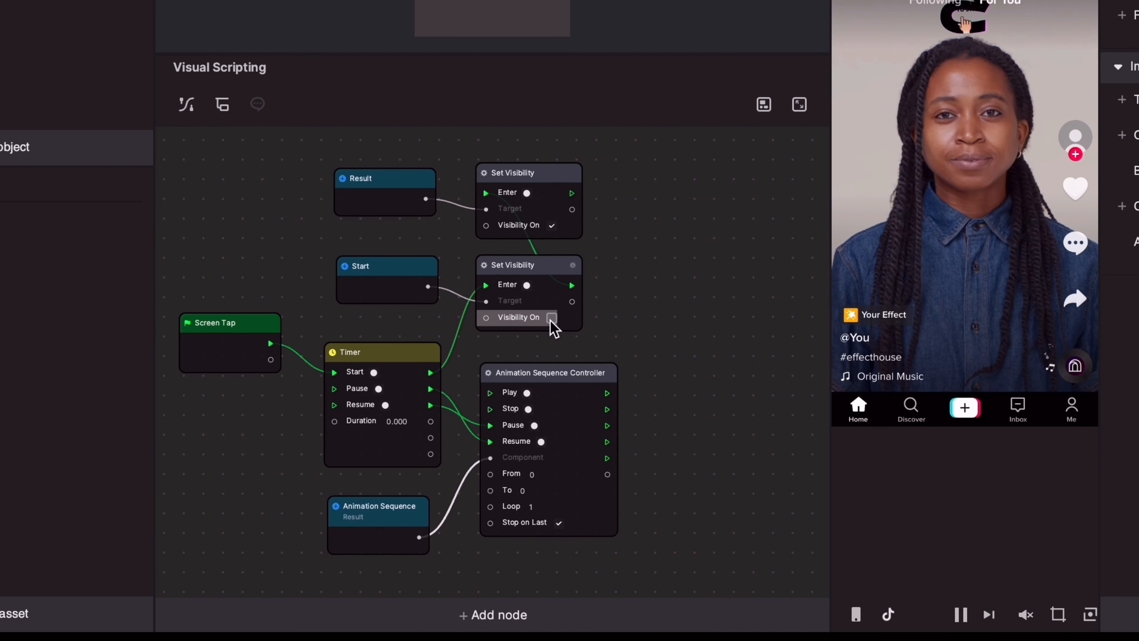
{"action": "scroll", "coordinate": [517, 326], "scroll_direction": "up", "scroll_amount": 3}
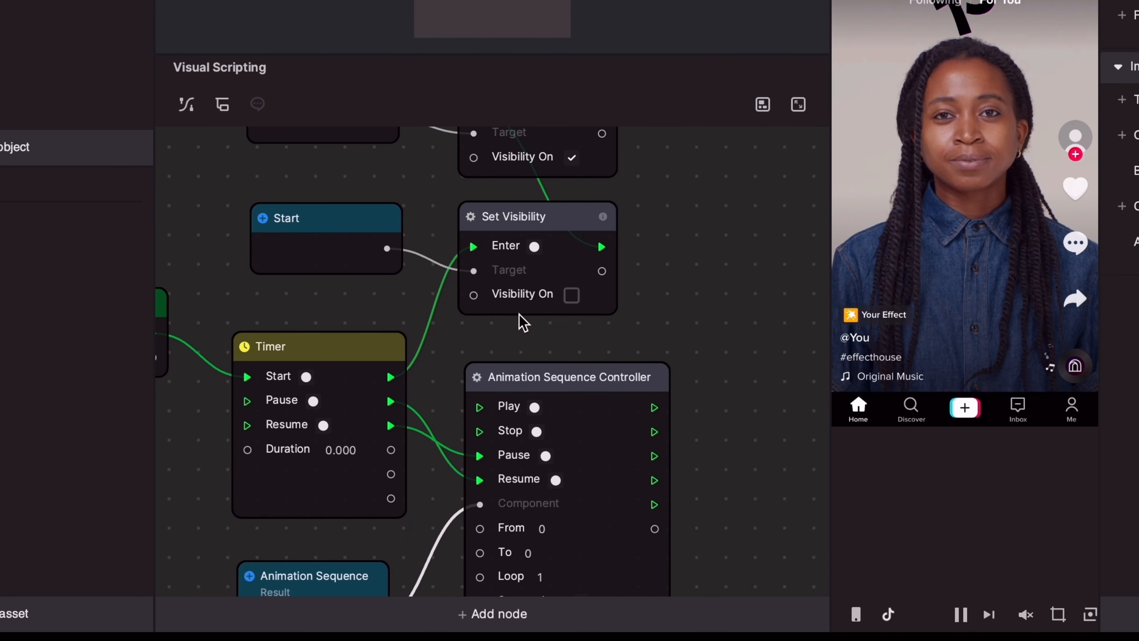
{"action": "scroll", "coordinate": [522, 322], "scroll_direction": "down", "scroll_amount": 2}
{"action": "left_click", "coordinate": [353, 422]}
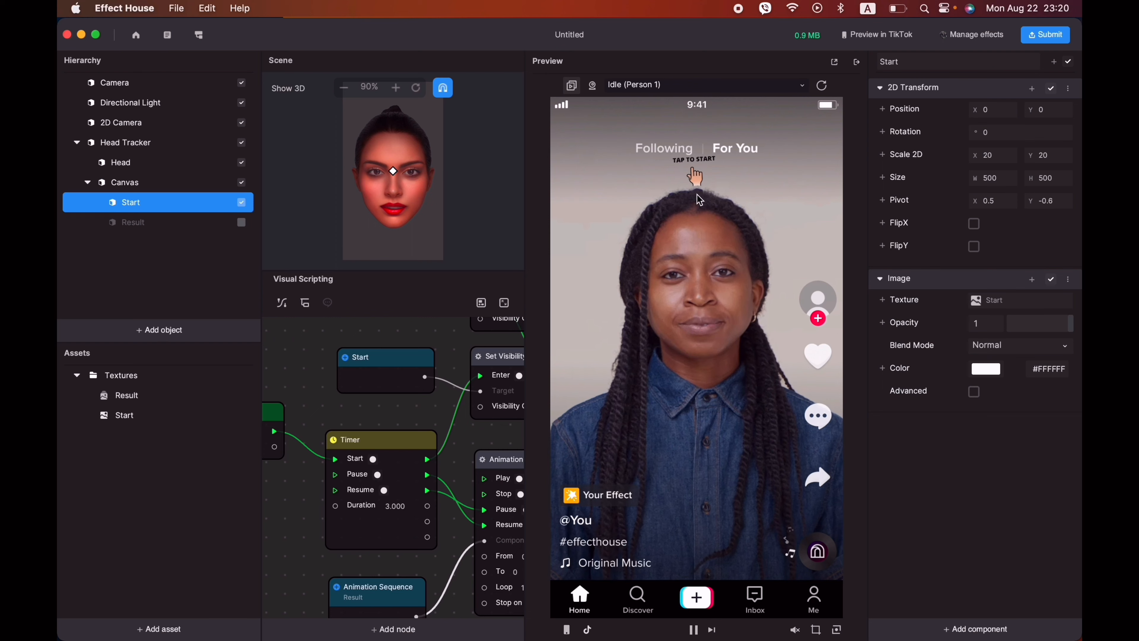
Step: Test the effect with a screen tap in the preview and record a clip of the tap-triggered letter sequence
{"action": "left_click", "coordinate": [698, 198]}
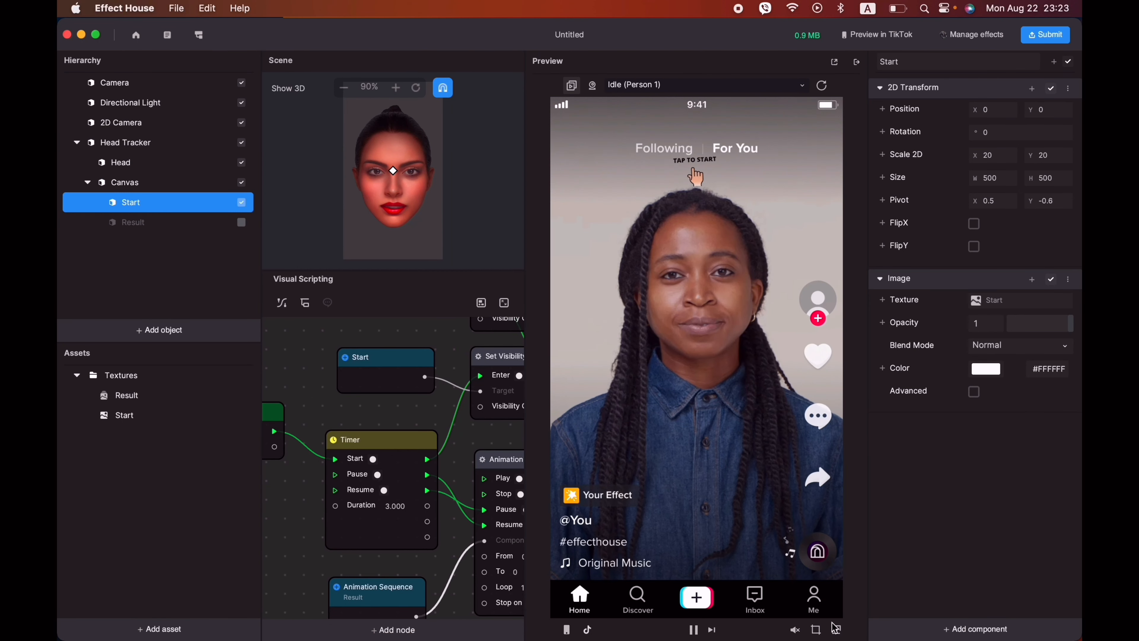
{"action": "left_click", "coordinate": [835, 629]}
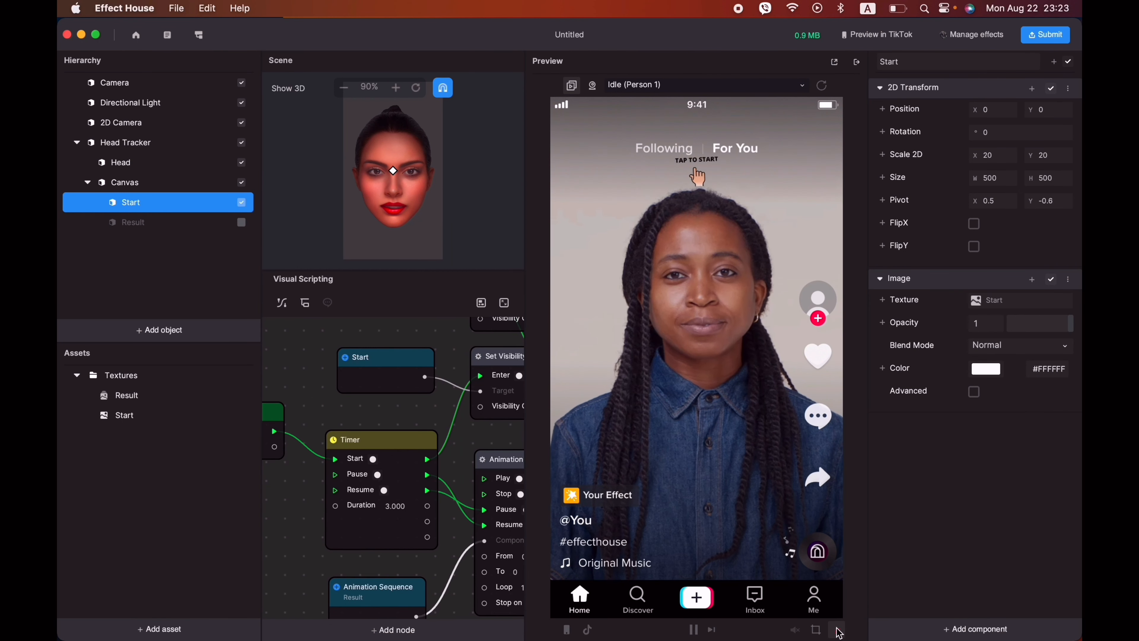
{"action": "left_click", "coordinate": [698, 194]}
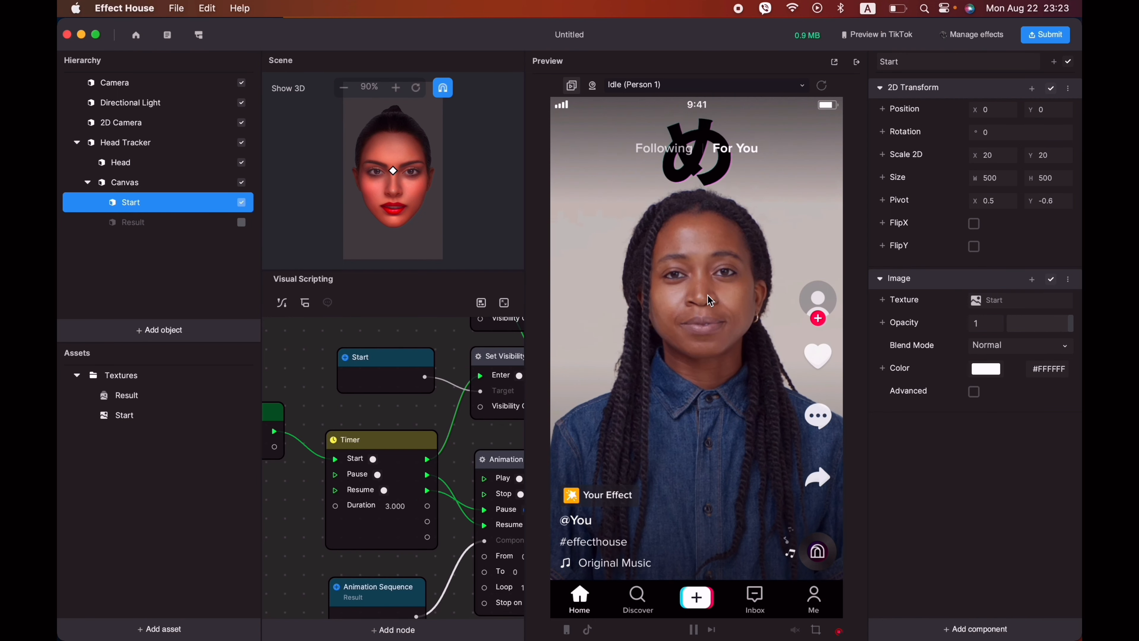
{"action": "left_click", "coordinate": [838, 631]}
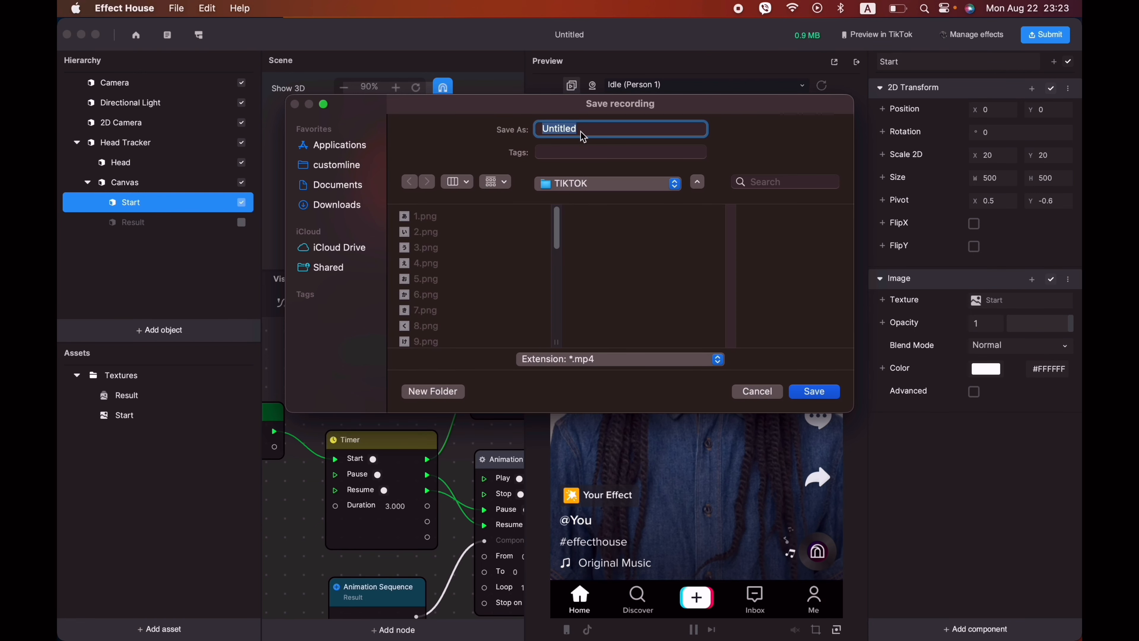
Step: Save the preview recording as guesskanji in the Downloads folder in MP4 format
{"action": "type", "text": "tikji"}
{"action": "left_click", "coordinate": [347, 206]}
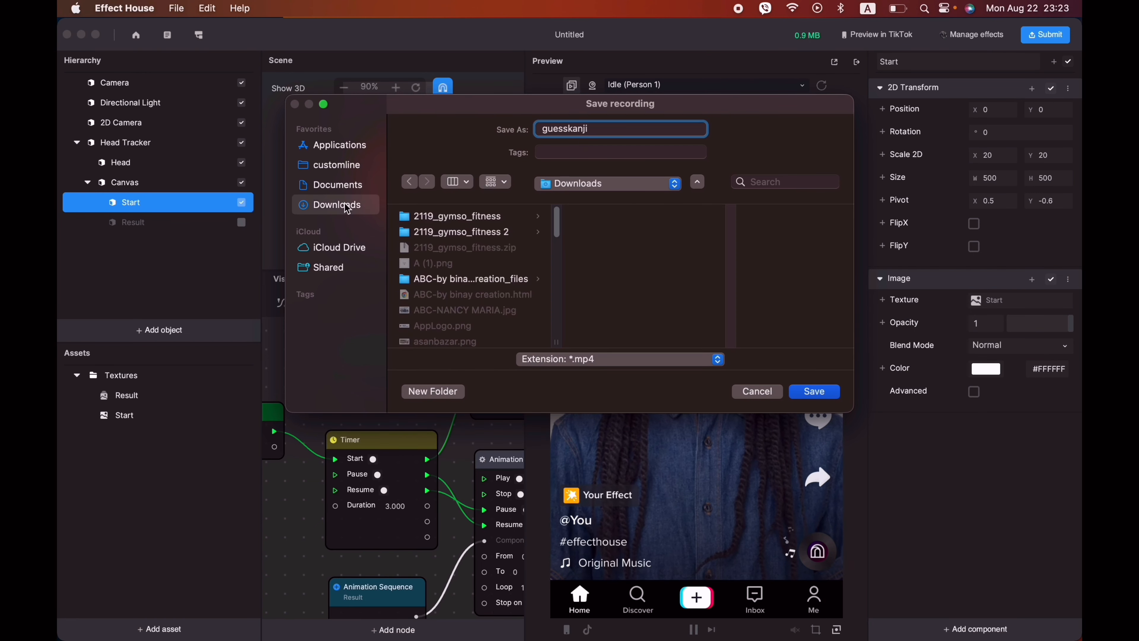
{"action": "left_click", "coordinate": [816, 392]}
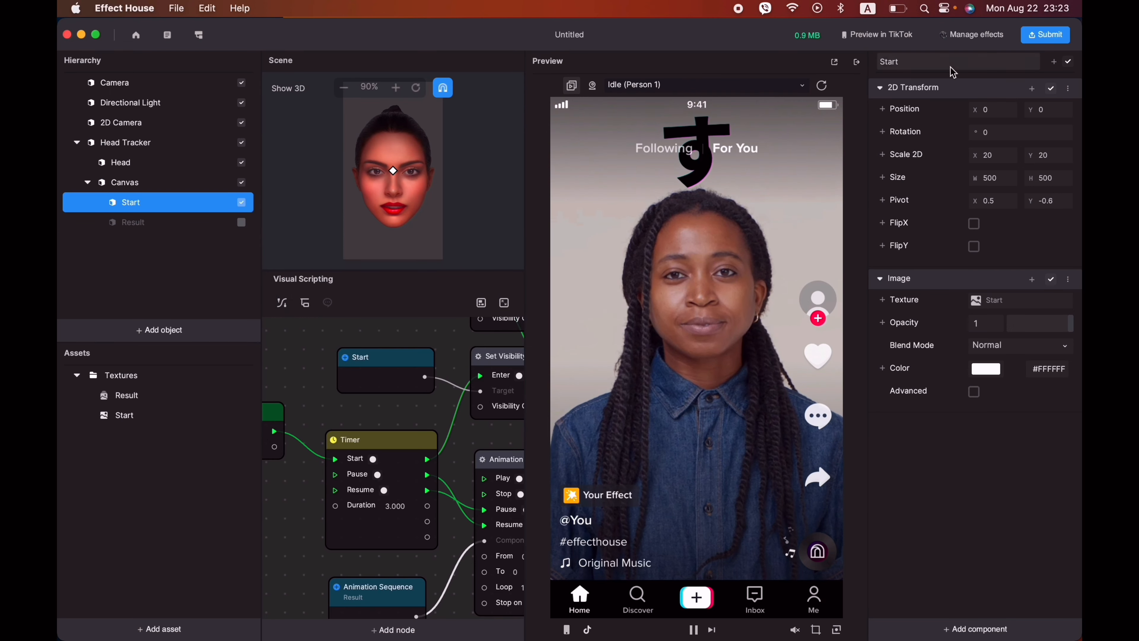
Step: Start the effect submission, name the effect "guess kanji" and apply icon.png from the TIKTOK folder as its icon
{"action": "left_click", "coordinate": [1043, 39]}
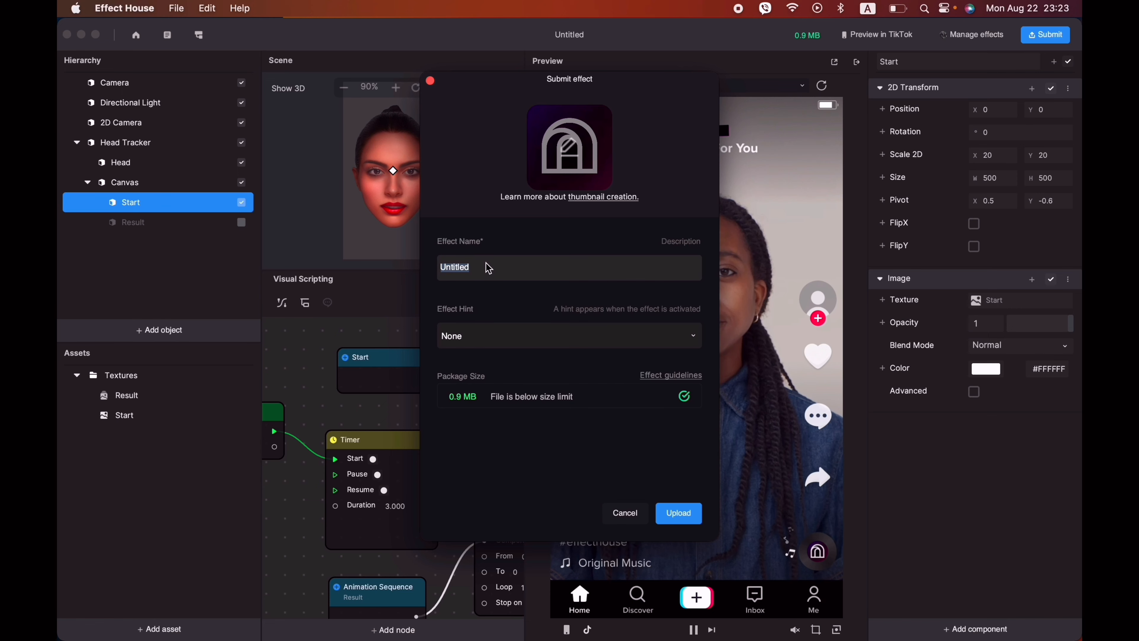
{"action": "type", "text": "guess kanji"}
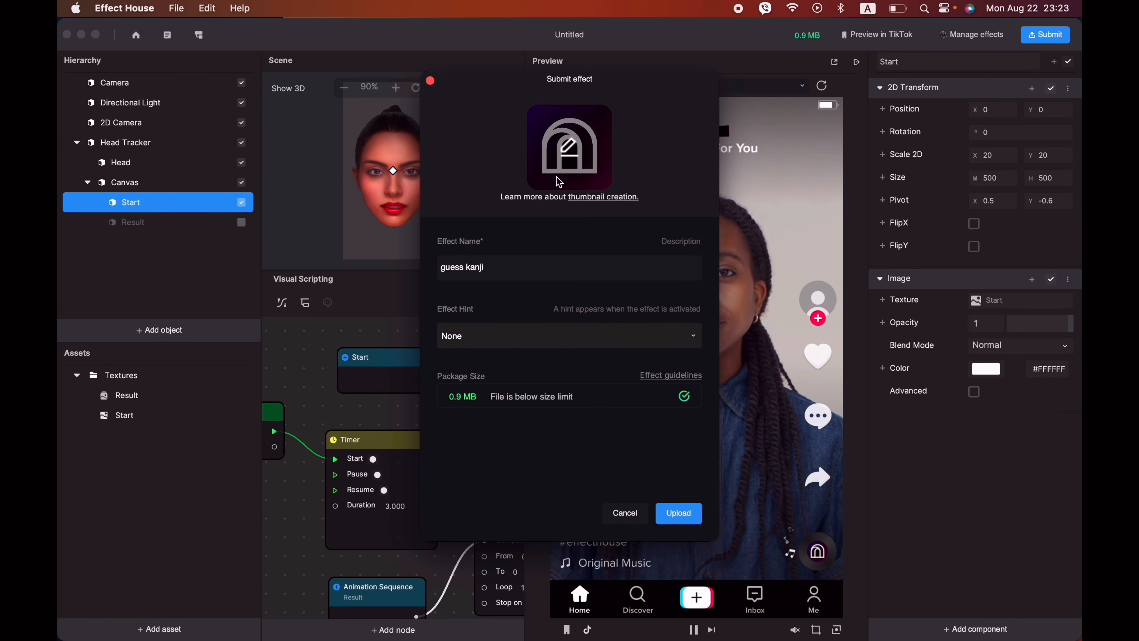
{"action": "left_click", "coordinate": [569, 146]}
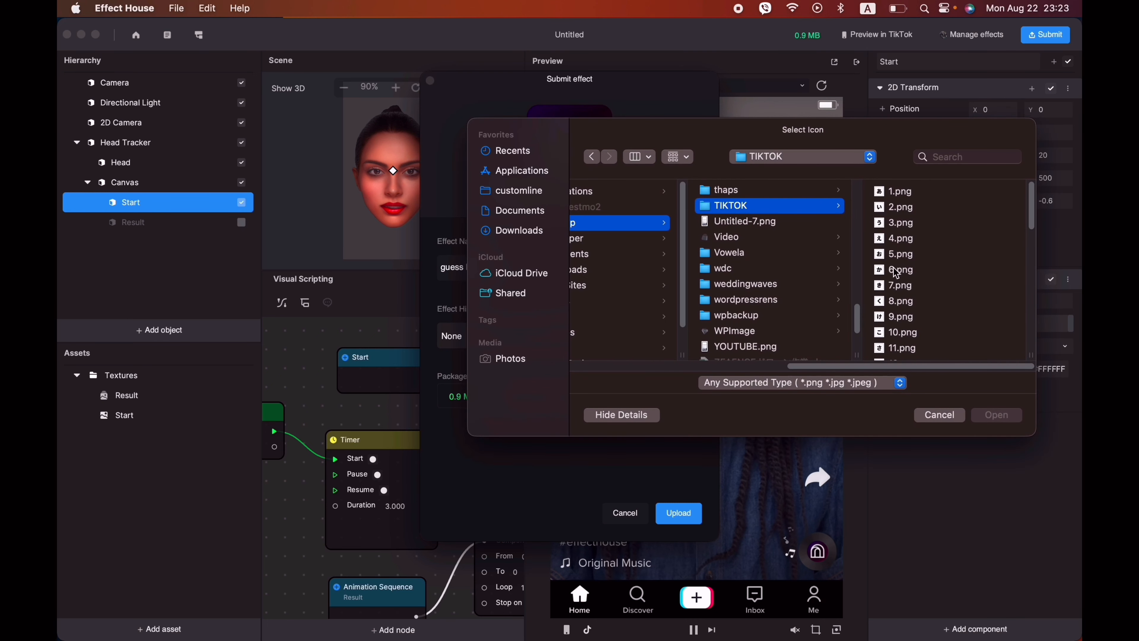
{"action": "scroll", "coordinate": [895, 272], "scroll_direction": "down", "scroll_amount": 10}
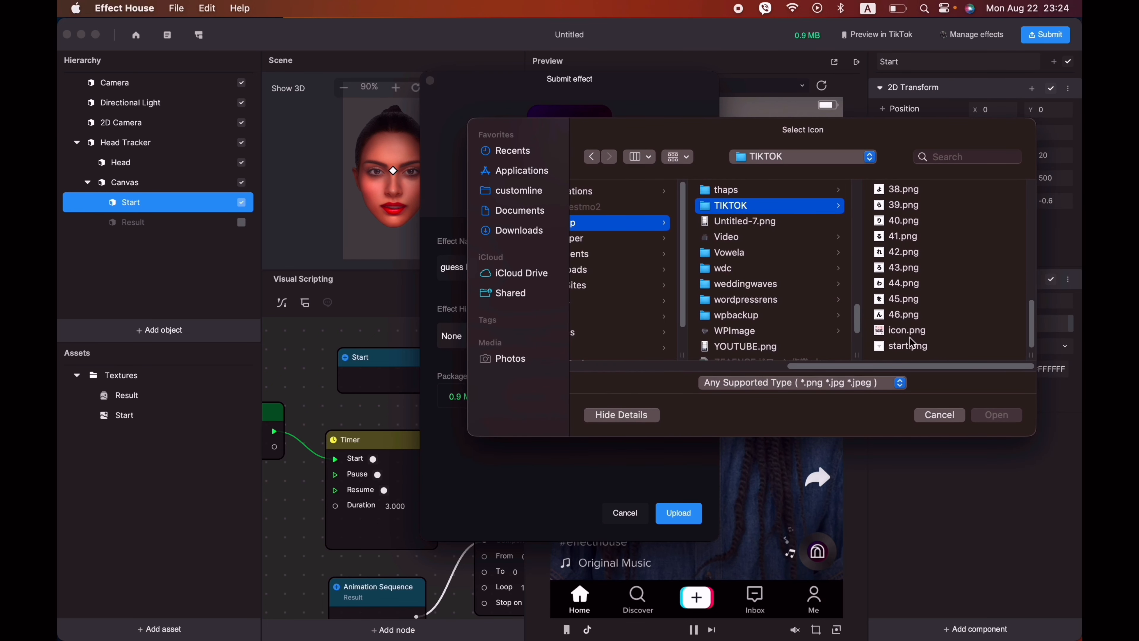
{"action": "left_click", "coordinate": [902, 331]}
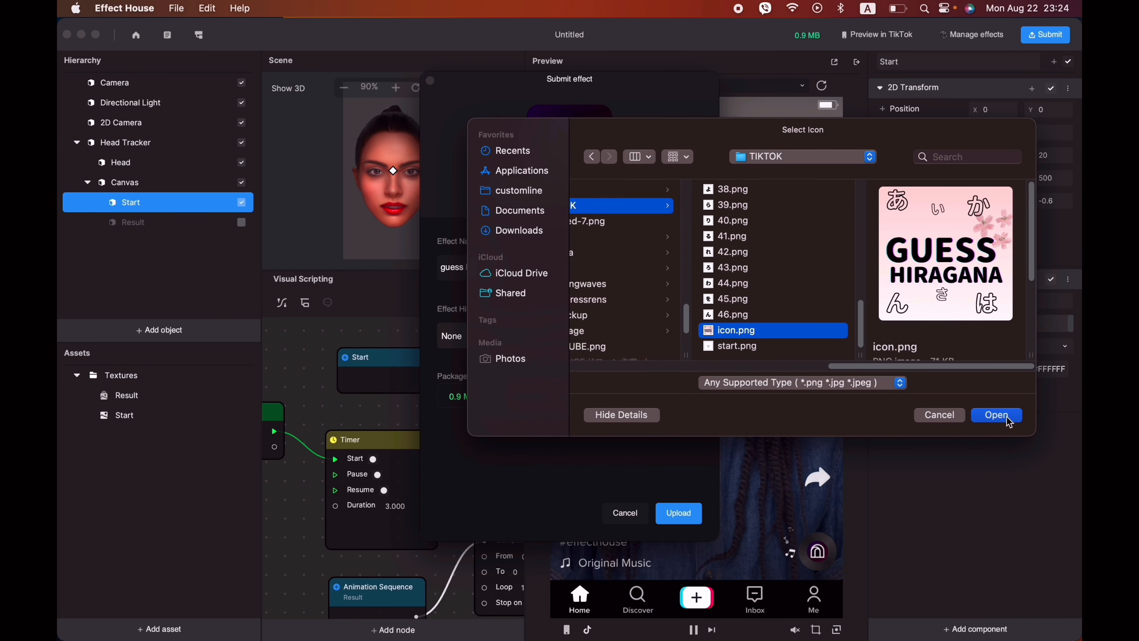
{"action": "left_click", "coordinate": [996, 415]}
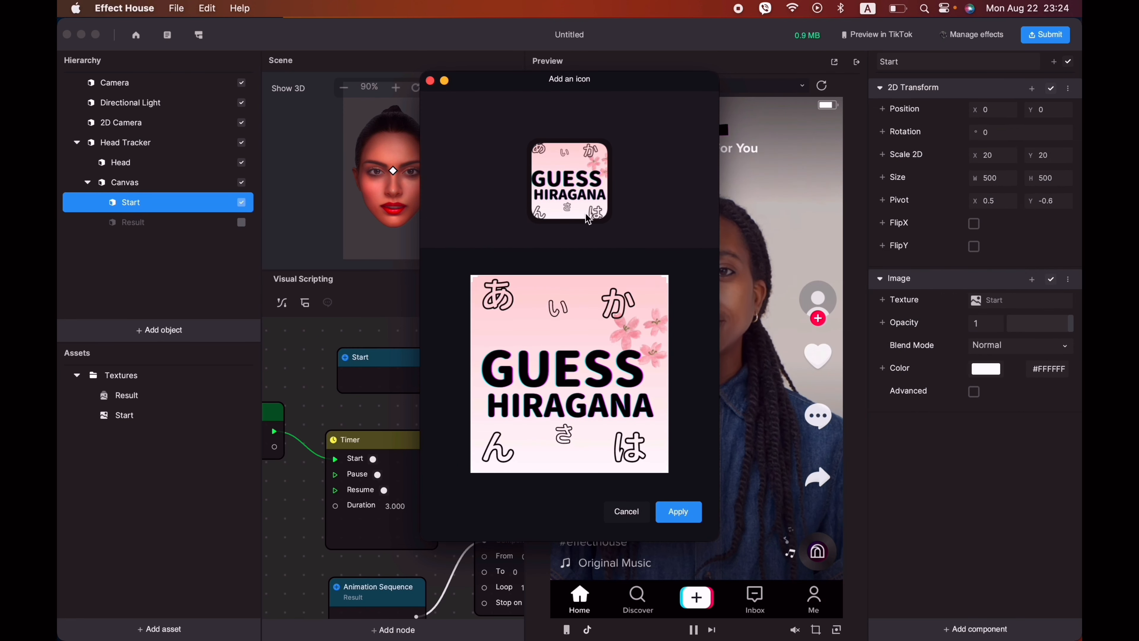
{"action": "left_click", "coordinate": [679, 512]}
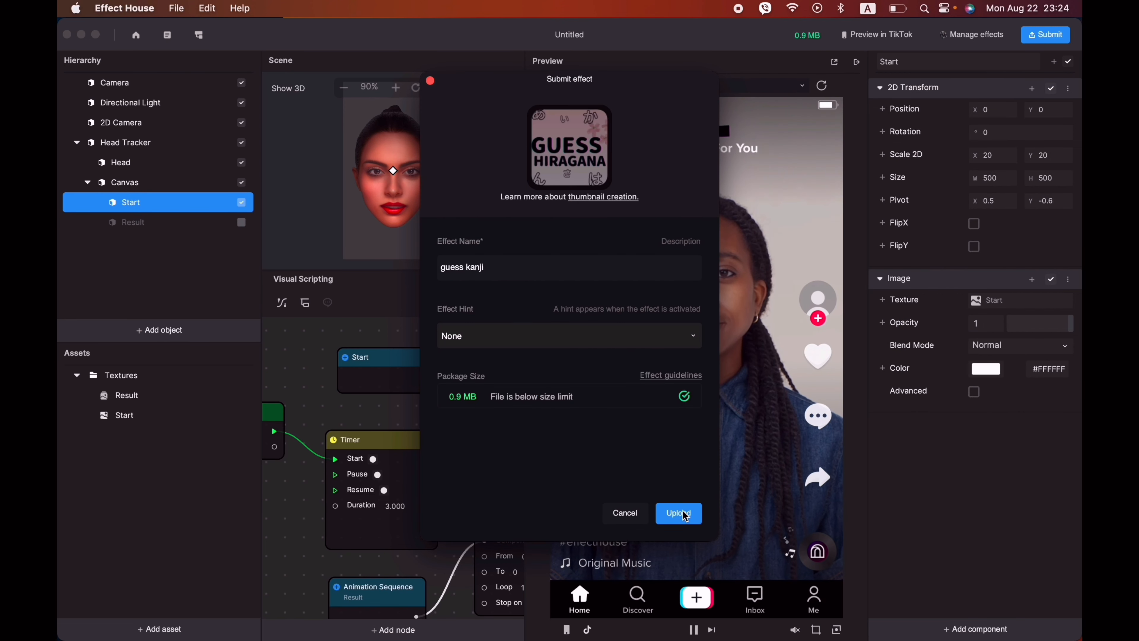
Step: Set the effect hint to Tap screen and upload the effect package
{"action": "left_click", "coordinate": [493, 336]}
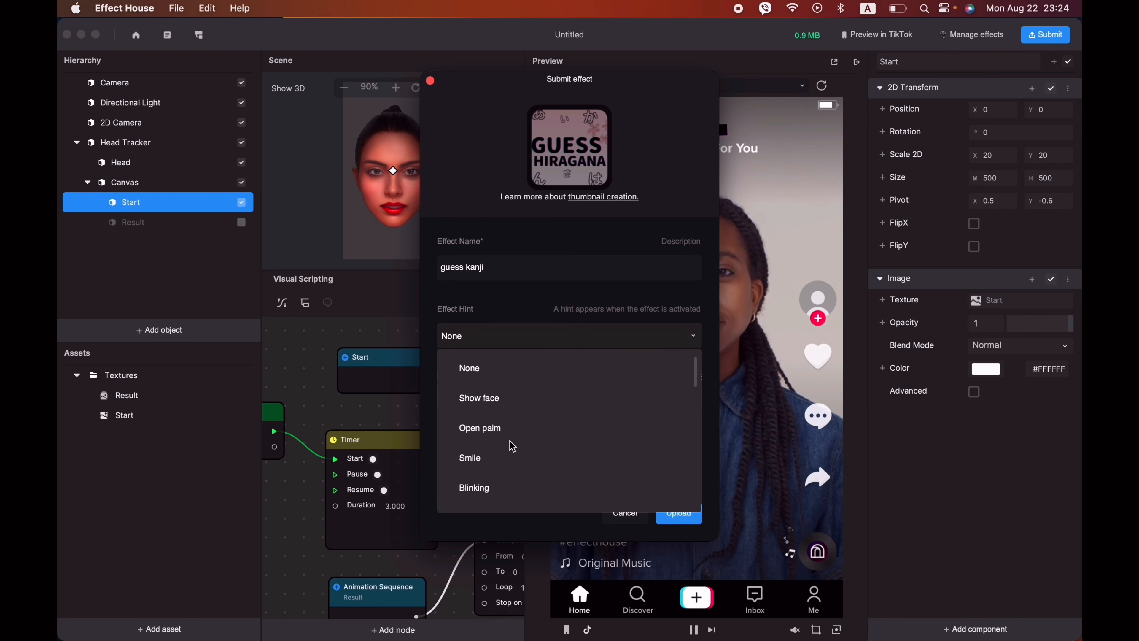
{"action": "scroll", "coordinate": [510, 446], "scroll_direction": "down", "scroll_amount": 10}
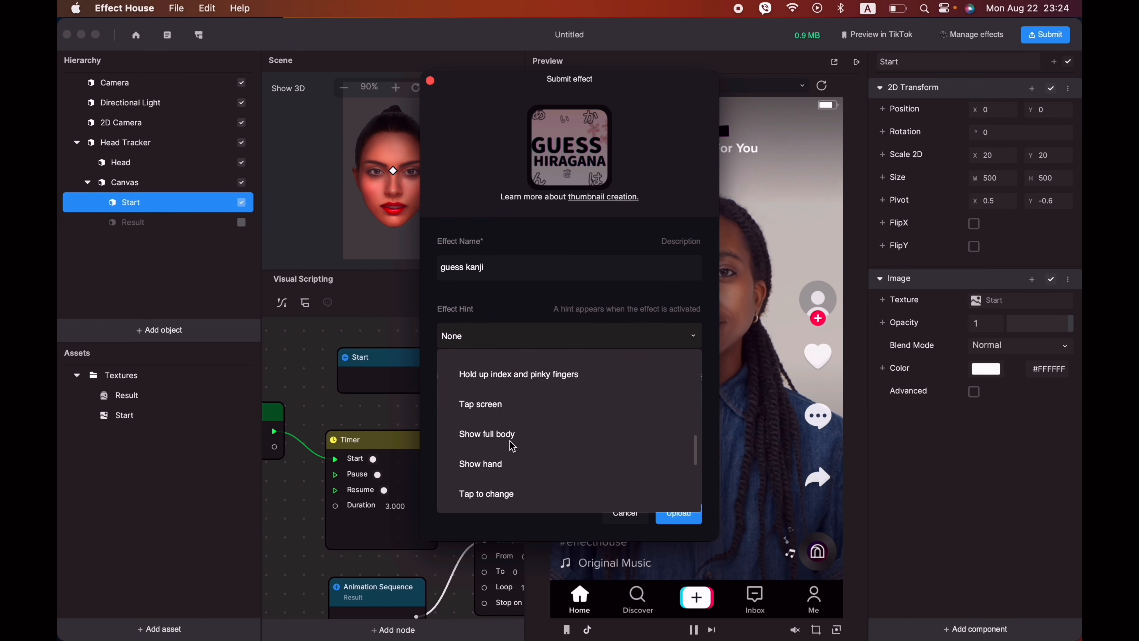
{"action": "left_click", "coordinate": [497, 404]}
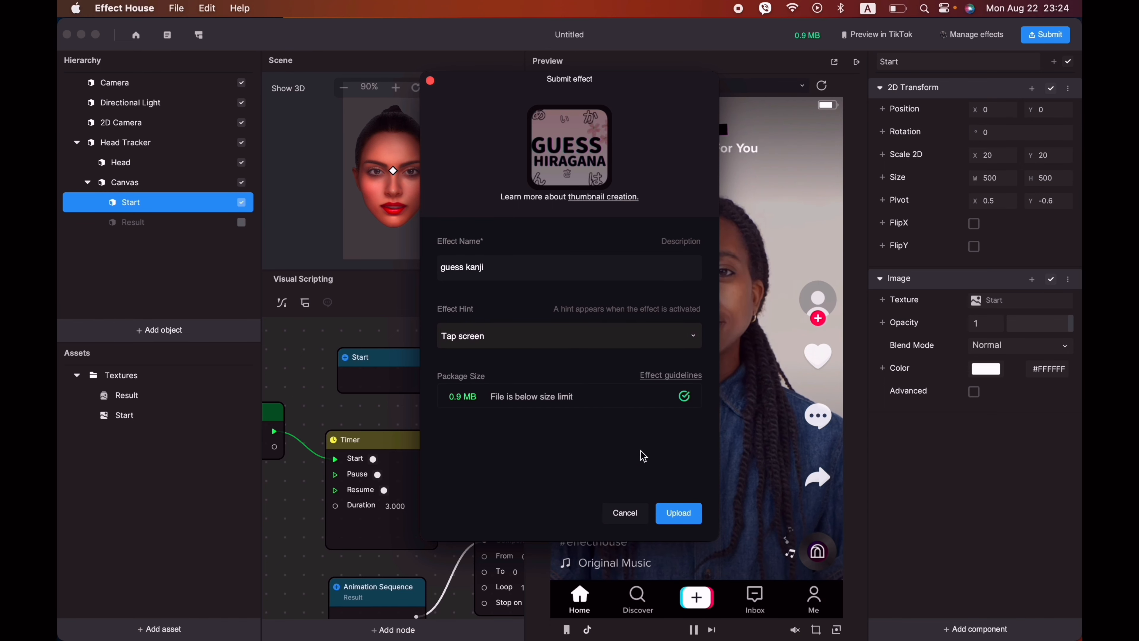
{"action": "left_click", "coordinate": [678, 513]}
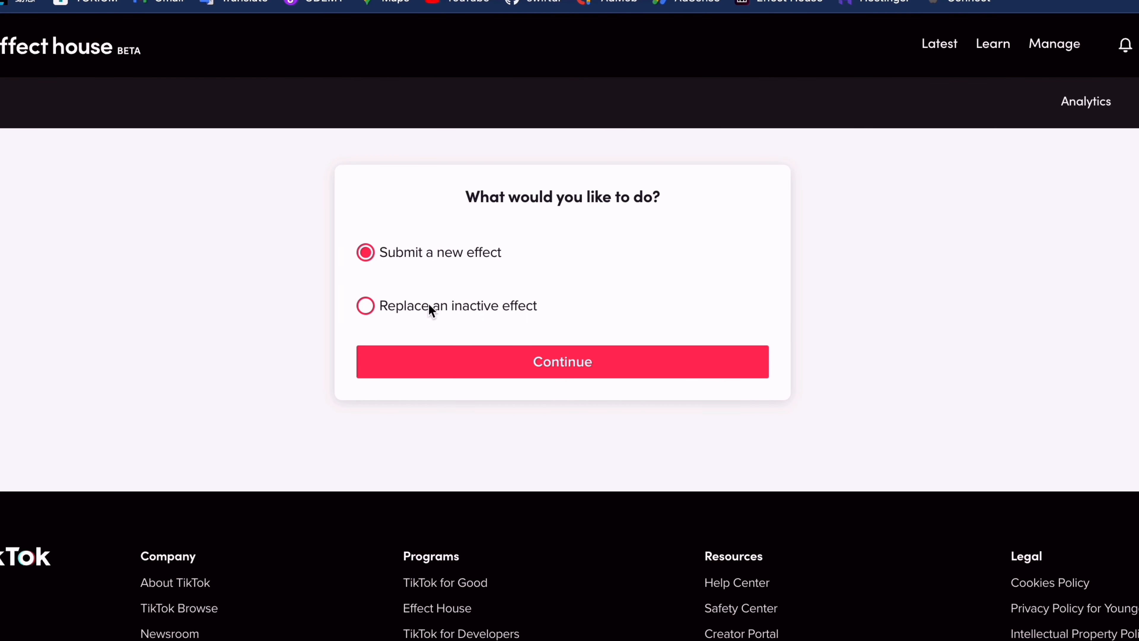
Step: Continue as a new effect submission and set its category to Funny and its challenge to None
{"action": "left_click", "coordinate": [535, 359]}
{"action": "scroll", "coordinate": [450, 417], "scroll_direction": "down", "scroll_amount": 1}
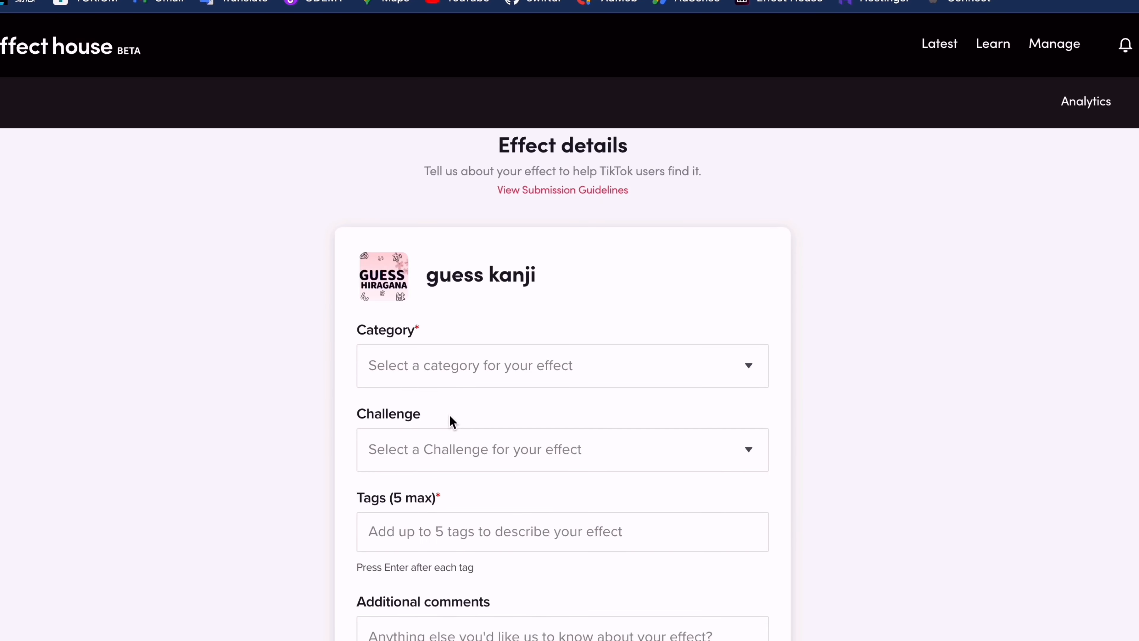
{"action": "left_click", "coordinate": [474, 366]}
{"action": "left_click", "coordinate": [426, 442]}
{"action": "scroll", "coordinate": [426, 439], "scroll_direction": "down", "scroll_amount": 2}
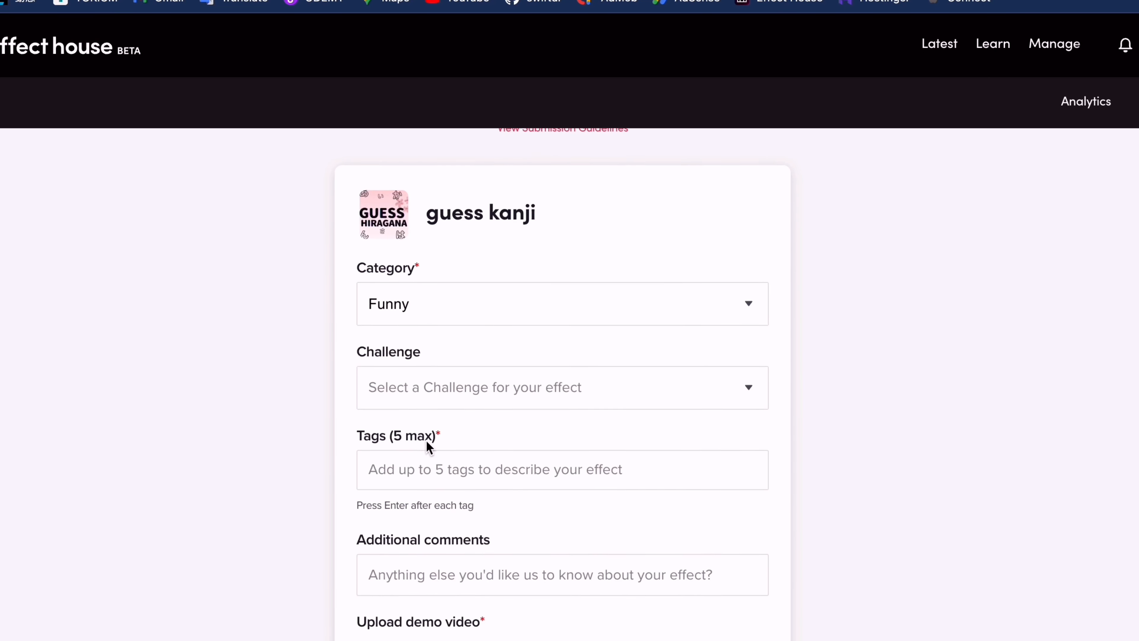
{"action": "left_click", "coordinate": [476, 357]}
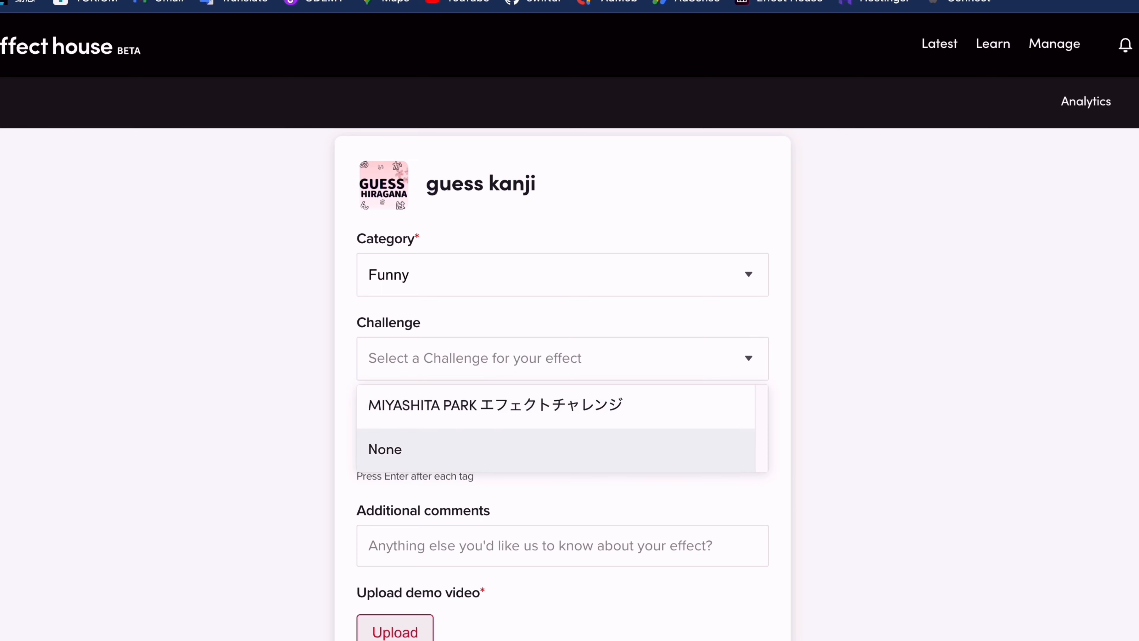
{"action": "left_click", "coordinate": [446, 447]}
Step: Add the tags japanese, learn japanese, japan, 日本 and 日本語 to the effect details
{"action": "scroll", "coordinate": [463, 401], "scroll_direction": "down", "scroll_amount": 1}
{"action": "left_click", "coordinate": [469, 379]}
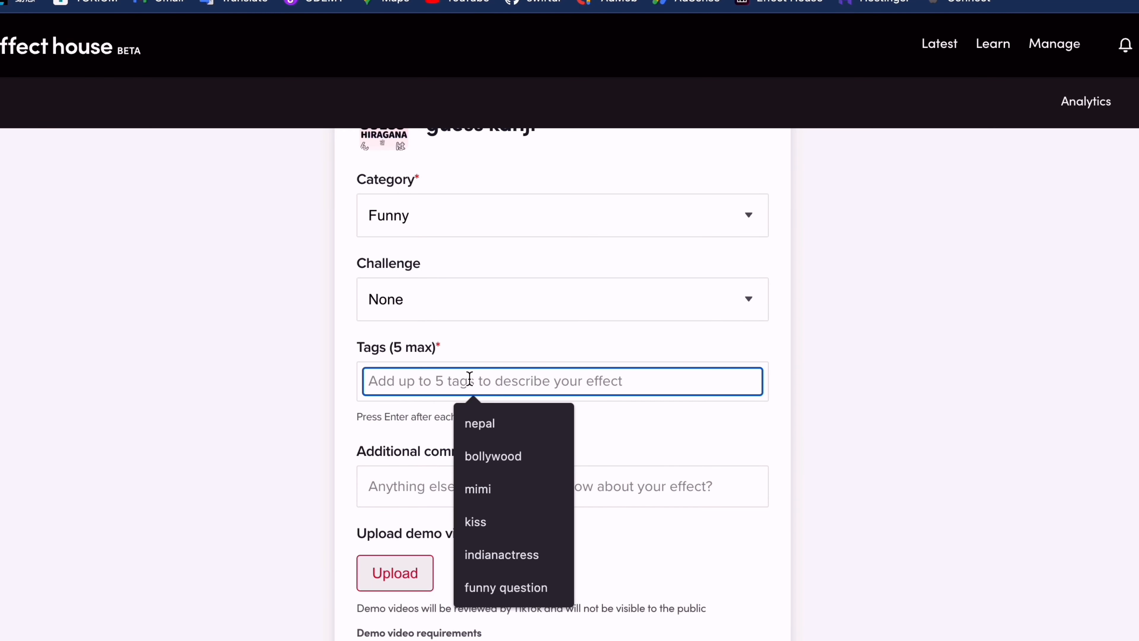
{"action": "type", "text": "japanese"}
{"action": "key", "text": "Return"}
{"action": "type", "text": "lear"}
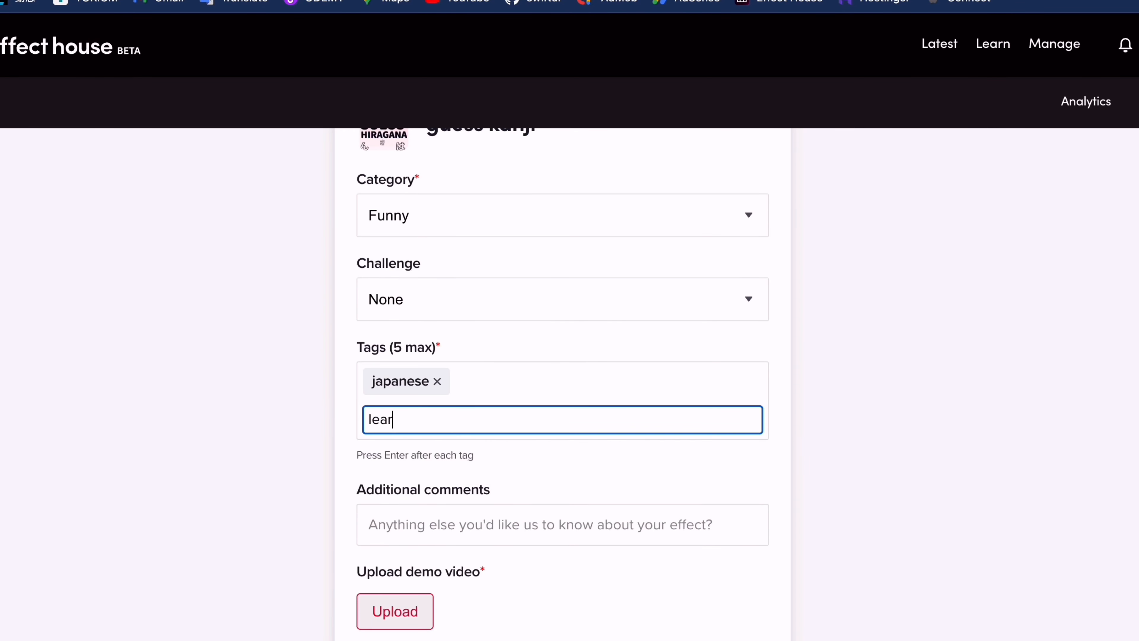
{"action": "type", "text": "n japanese"}
{"action": "key", "text": "Return"}
{"action": "type", "text": "kanji"}
{"action": "key", "text": "Return"}
{"action": "left_click", "coordinate": [641, 381]}
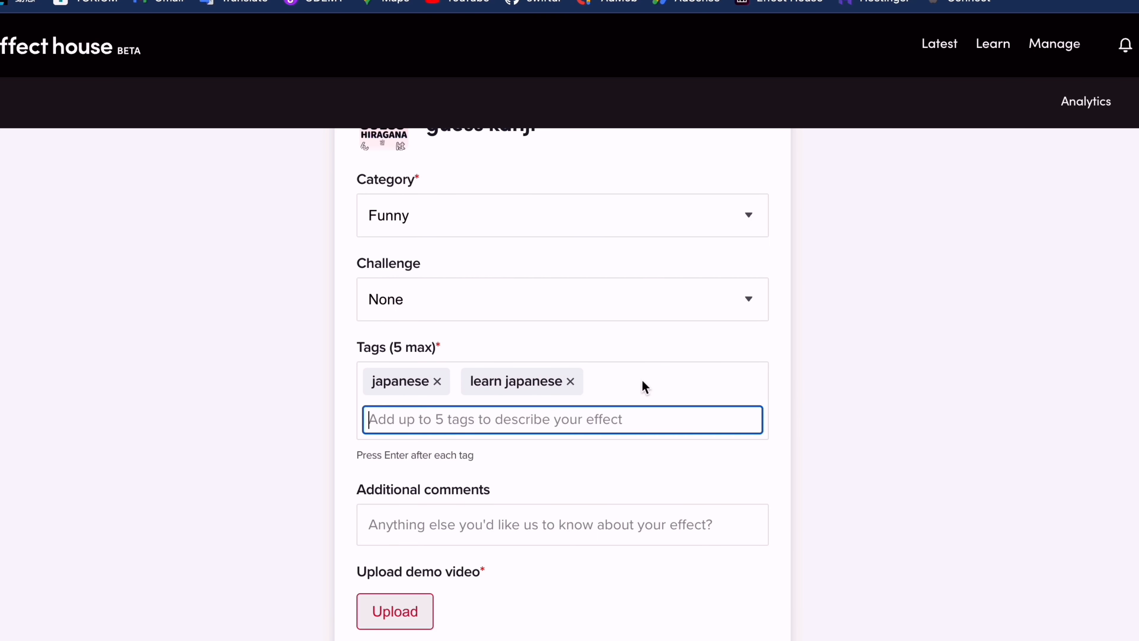
{"action": "type", "text": "japan"}
{"action": "key", "text": "Return"}
{"action": "type", "text": "日本"}
{"action": "key", "text": "Return"}
{"action": "type", "text": "にほ"}
{"action": "key", "text": "Return"}
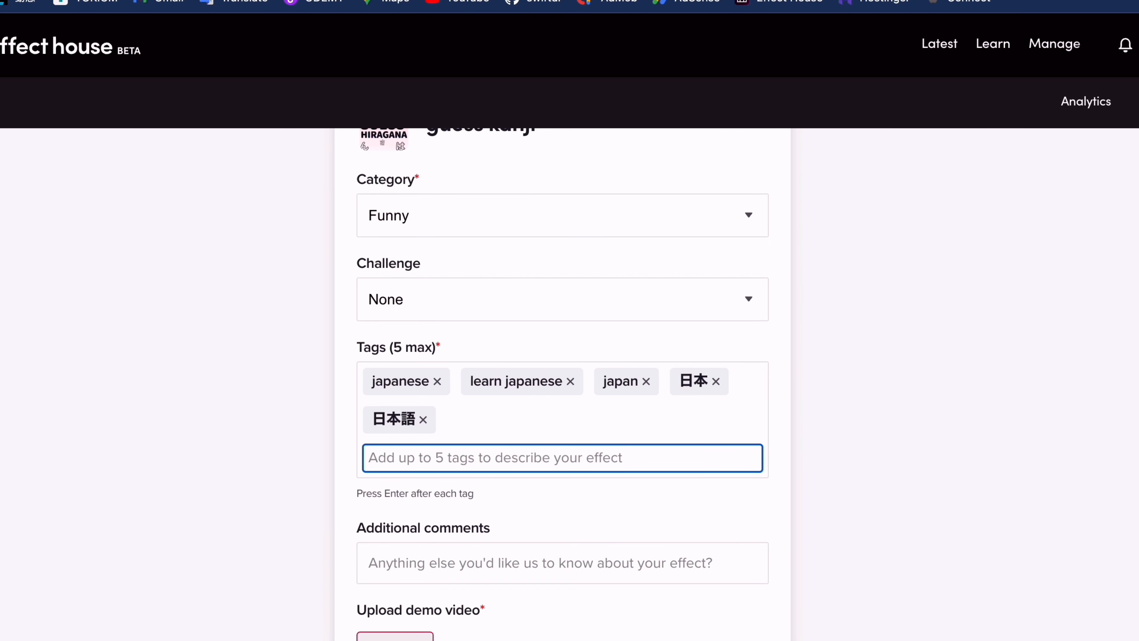
Step: Enter "learn japanese with your friend" as the additional comment
{"action": "scroll", "coordinate": [649, 519], "scroll_direction": "down", "scroll_amount": 1}
{"action": "left_click", "coordinate": [649, 519]}
{"action": "type", "text": "learn japanese with your friend"}
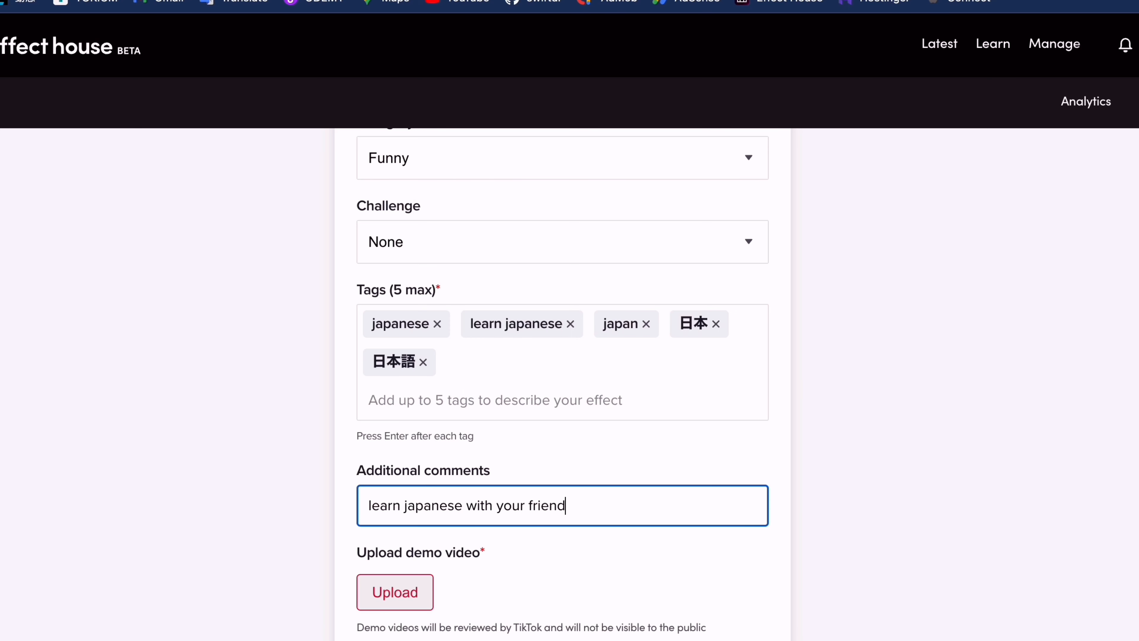
Step: Attach guesskanji.mp4 from the Downloads folder as the demo video and submit the effect for review
{"action": "scroll", "coordinate": [395, 529], "scroll_direction": "down", "scroll_amount": 3}
{"action": "left_click", "coordinate": [394, 529]}
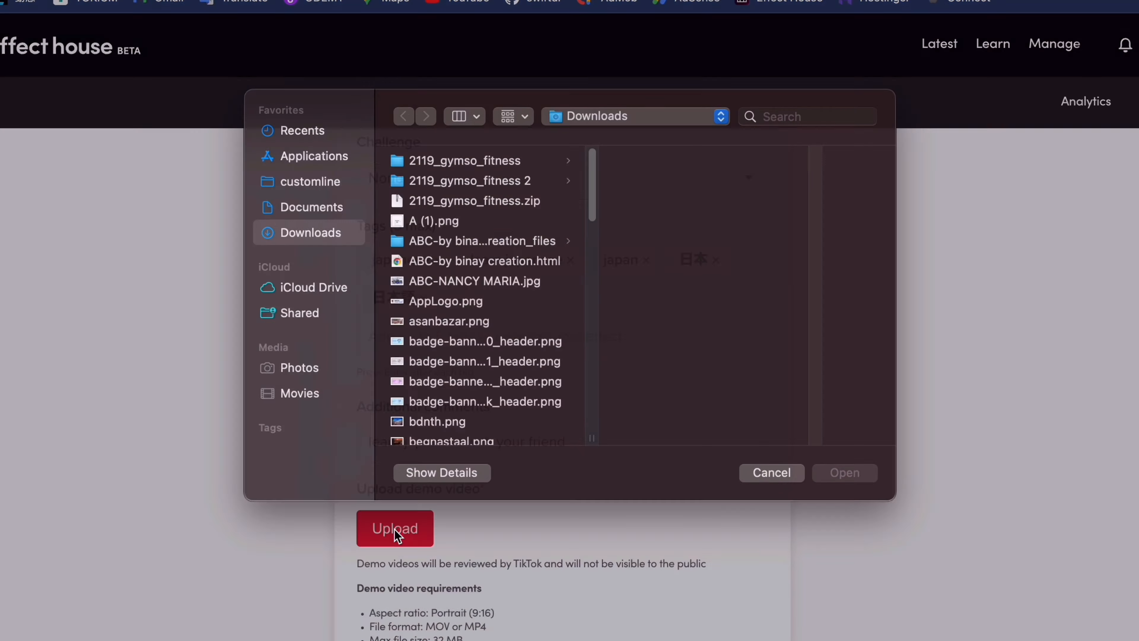
{"action": "scroll", "coordinate": [475, 359], "scroll_direction": "down", "scroll_amount": 5}
{"action": "left_click", "coordinate": [494, 399]}
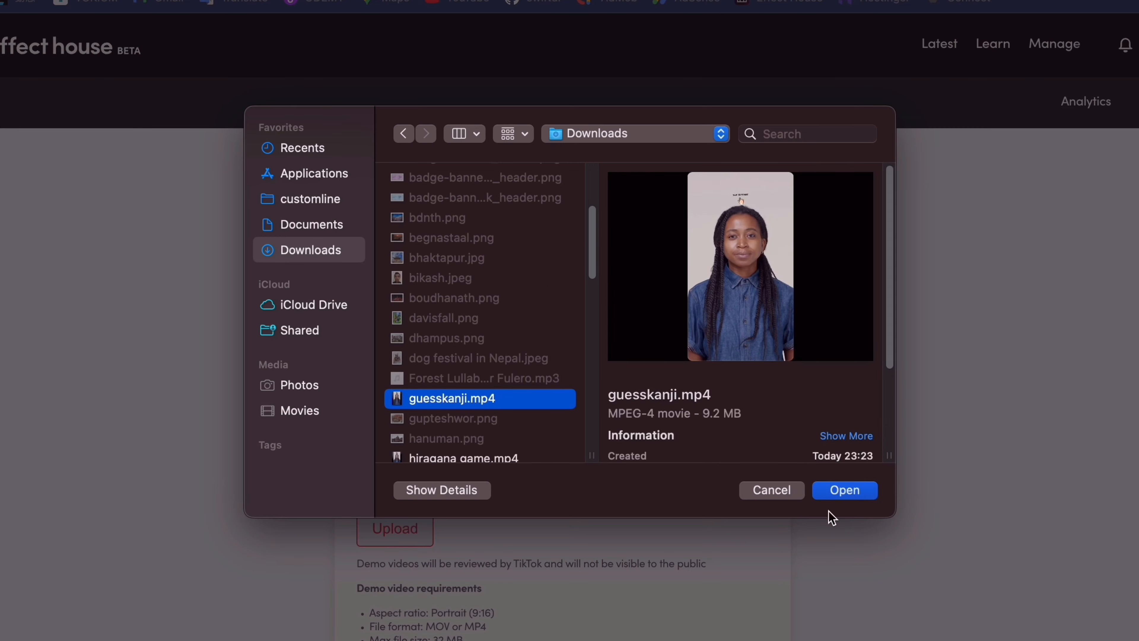
{"action": "left_click", "coordinate": [845, 492]}
{"action": "scroll", "coordinate": [489, 384], "scroll_direction": "down", "scroll_amount": 15}
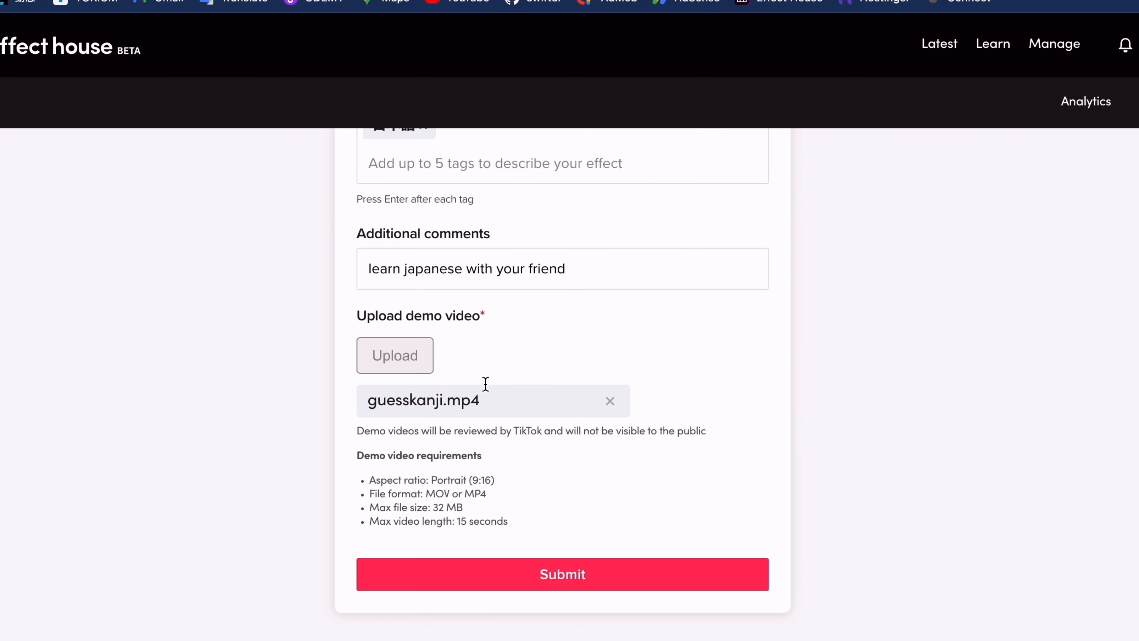
{"action": "scroll", "coordinate": [590, 367], "scroll_direction": "up", "scroll_amount": 2}
{"action": "left_click", "coordinate": [596, 349]}
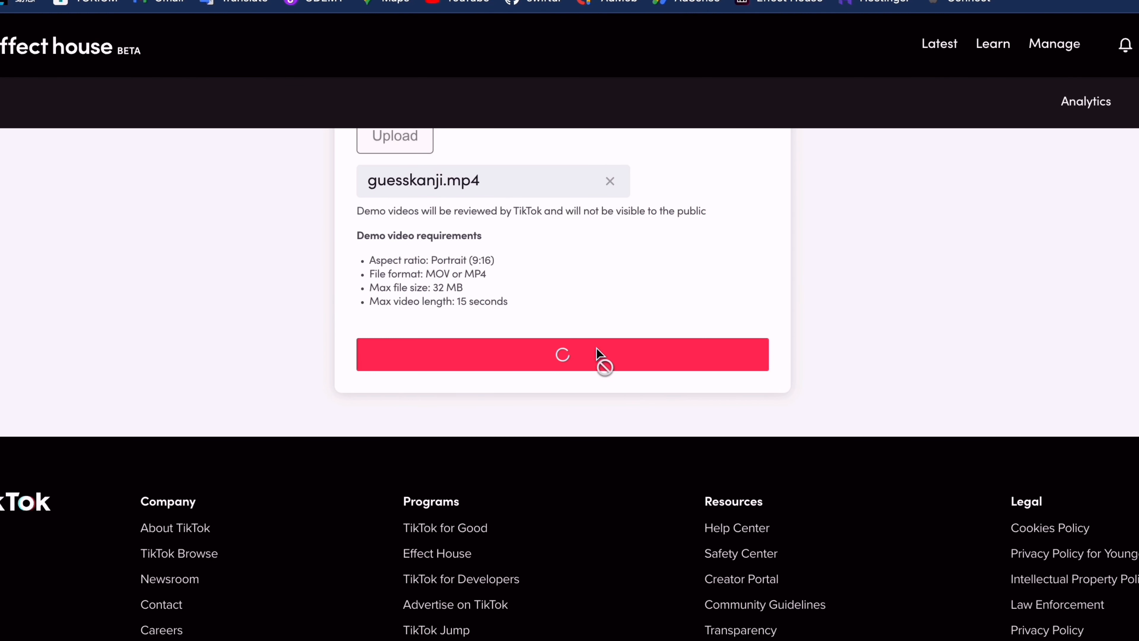